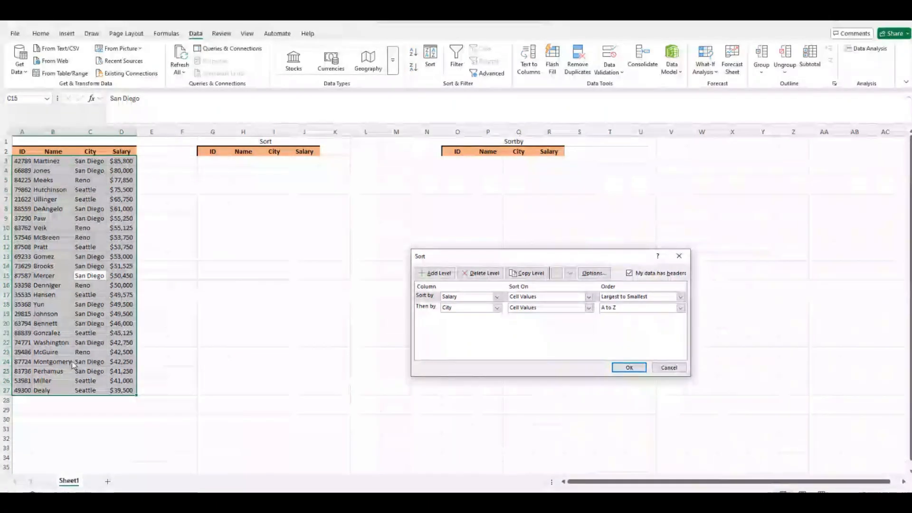
Delete both sort levels and close the Sort dialog without applying any sort.
{"action": "left_click", "coordinate": [494, 278]}
{"action": "left_click", "coordinate": [495, 277]}
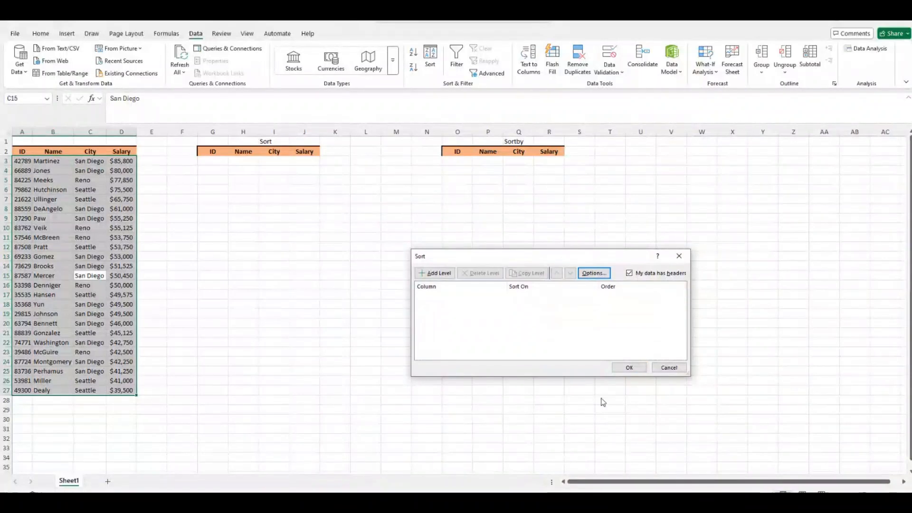
{"action": "left_click", "coordinate": [623, 366]}
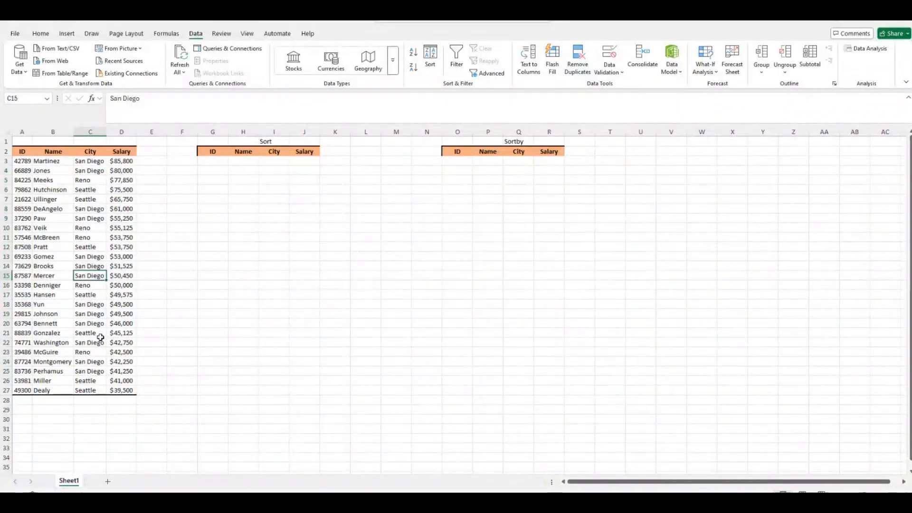
Clear the Sort and Sortby output areas, then begin =sort in cell G3.
{"action": "left_click_drag", "start_coordinate": [209, 160], "coordinate": [300, 410]}
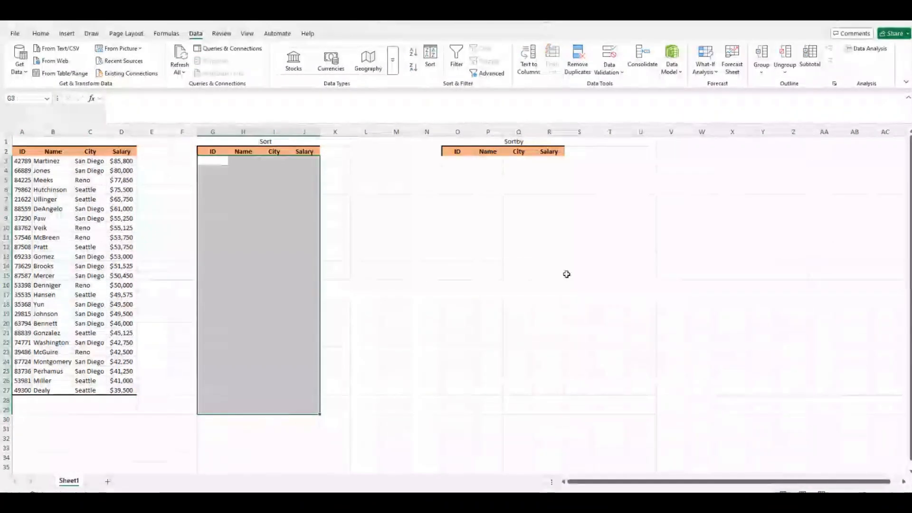
{"action": "left_click_drag", "start_coordinate": [458, 161], "coordinate": [551, 410]}
{"action": "left_click", "coordinate": [574, 374]}
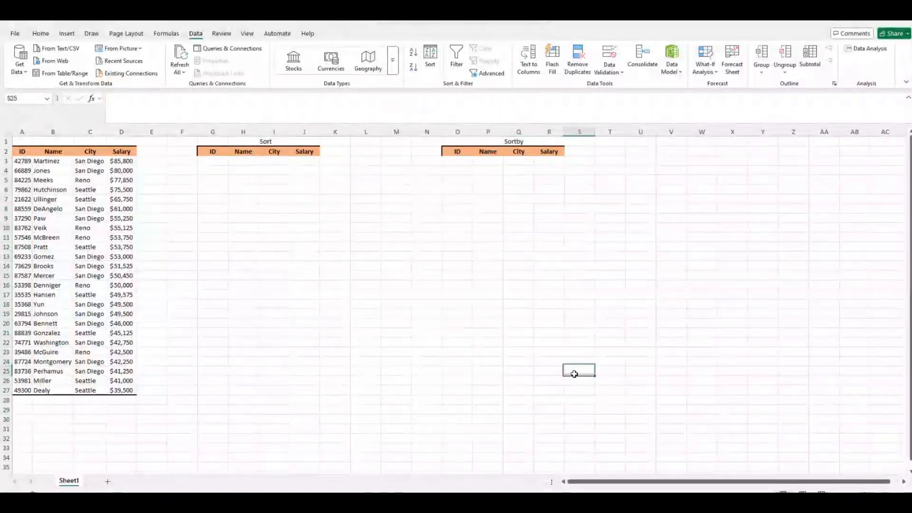
{"action": "left_click", "coordinate": [210, 160]}
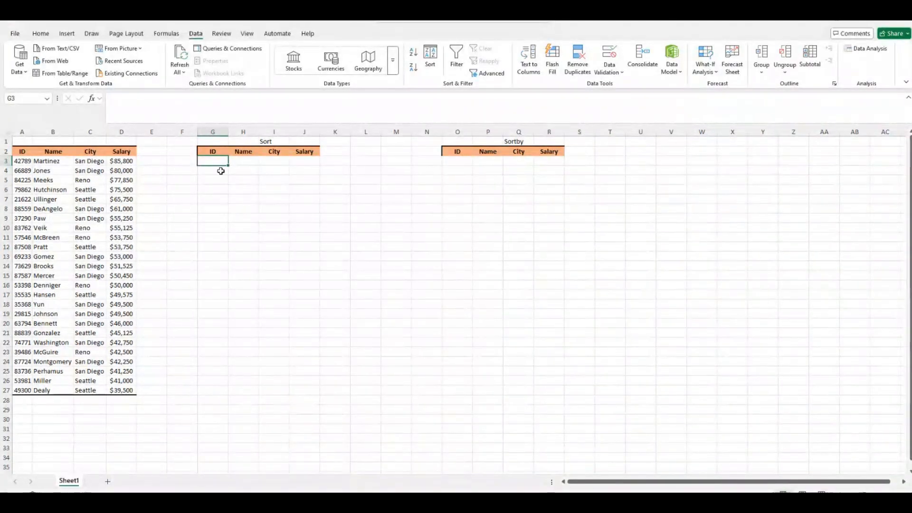
{"action": "type", "text": "=sort"}
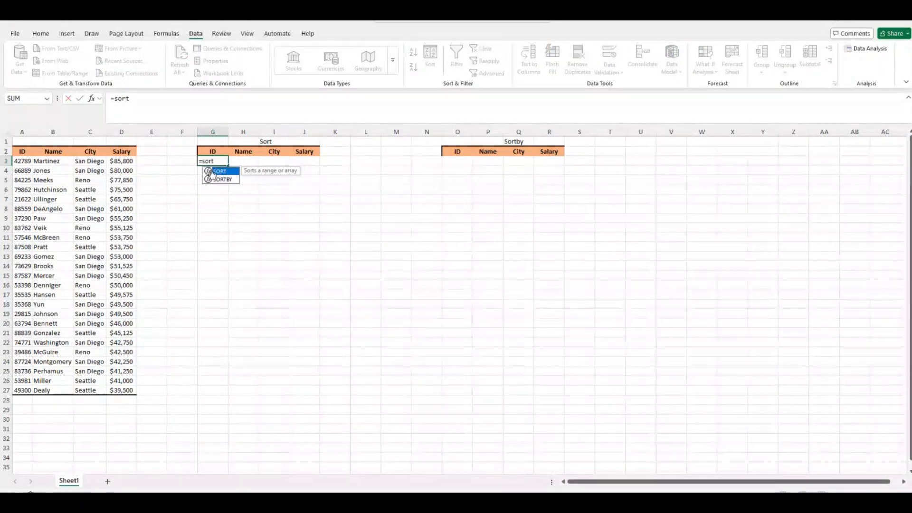
Enter =SORT(A3:D27) in G3 with Array A3:D27, spilling the table sorted by ID.
{"action": "double_click", "coordinate": [212, 172]}
{"action": "left_click", "coordinate": [93, 98]}
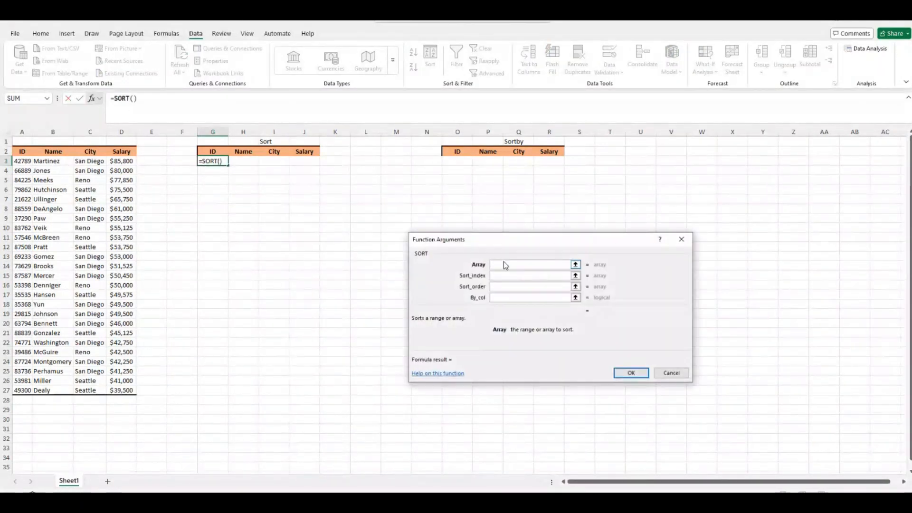
{"action": "left_click_drag", "start_coordinate": [502, 238], "coordinate": [460, 224]}
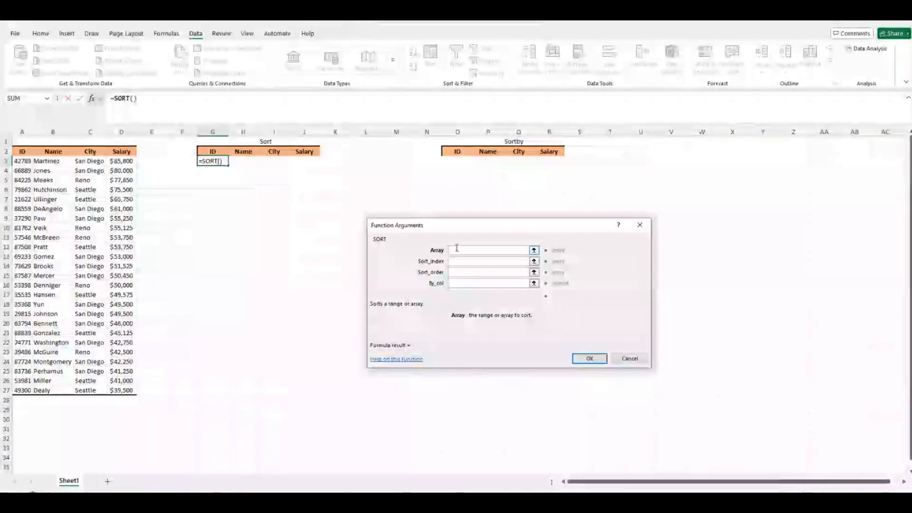
{"action": "left_click_drag", "start_coordinate": [24, 162], "coordinate": [125, 392]}
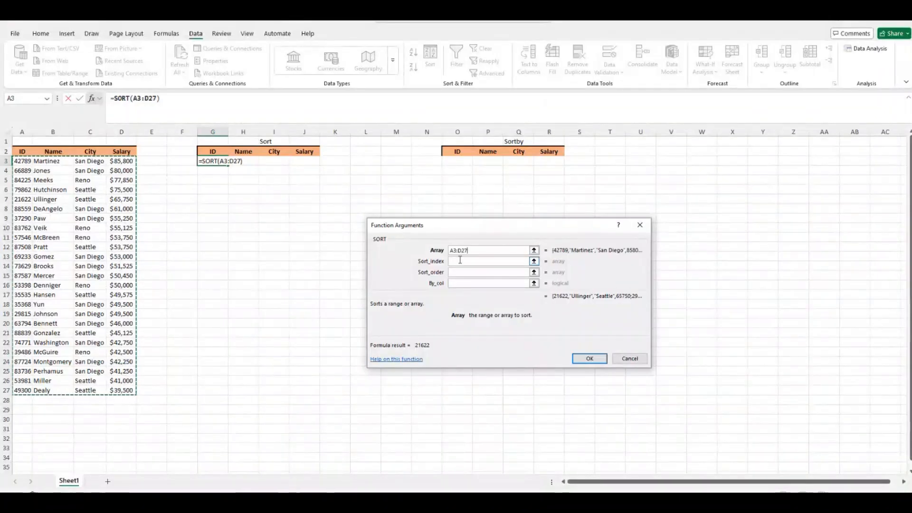
{"action": "left_click", "coordinate": [582, 364]}
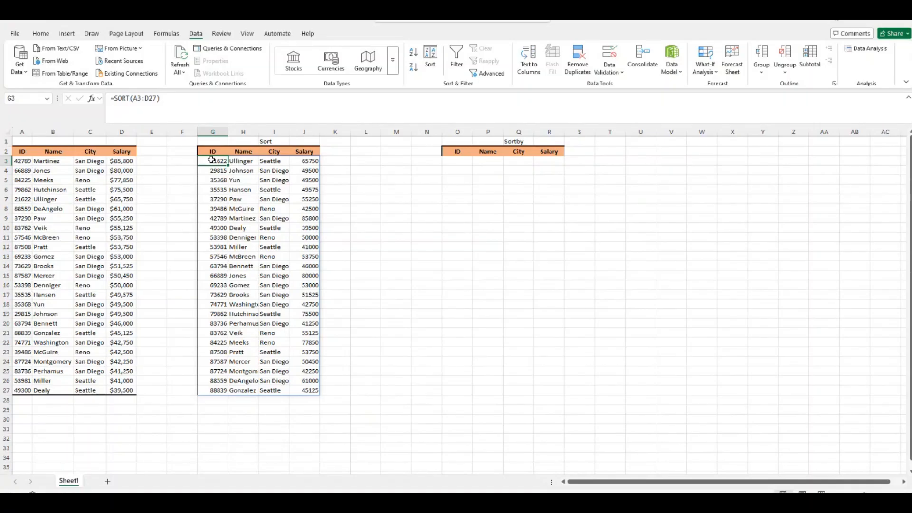
Compare the sorted IDs with the original table, then reopen G3's SORT formula for editing.
{"action": "left_click_drag", "start_coordinate": [16, 161], "coordinate": [15, 388]}
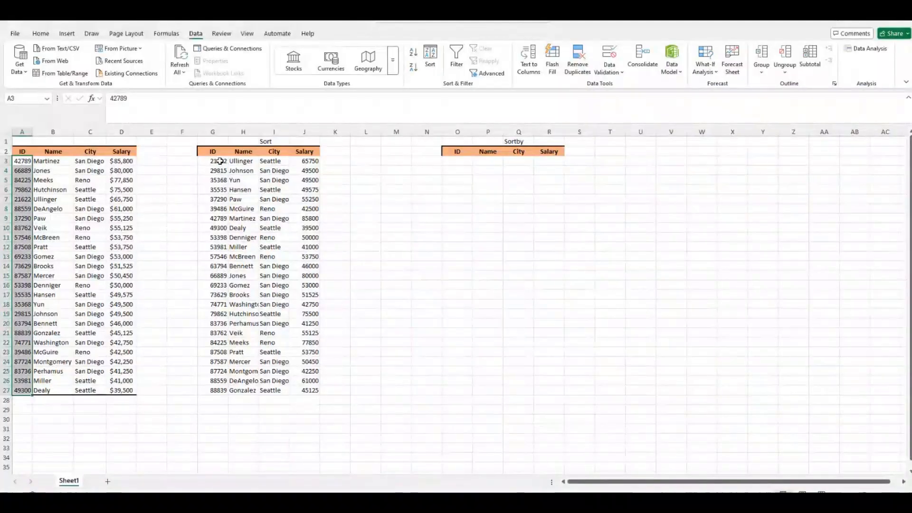
{"action": "left_click_drag", "start_coordinate": [220, 161], "coordinate": [215, 388]}
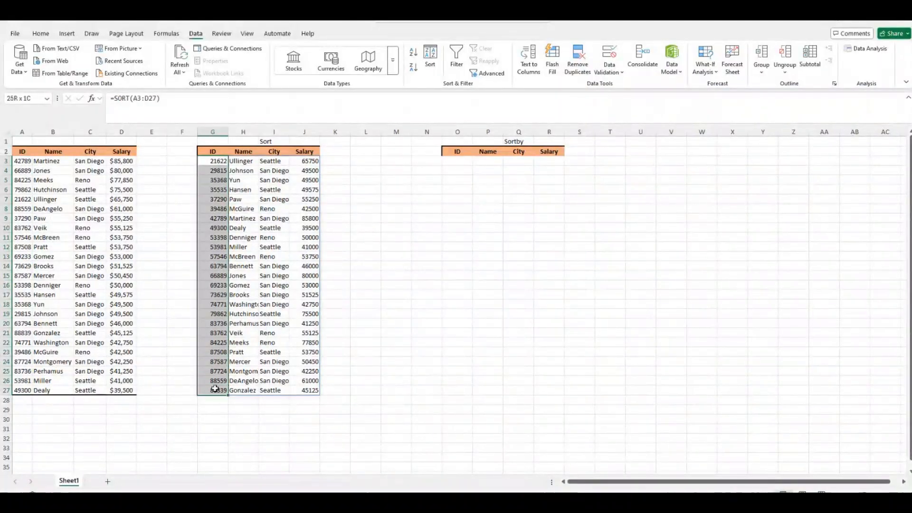
{"action": "left_click_drag", "start_coordinate": [213, 161], "coordinate": [311, 163]}
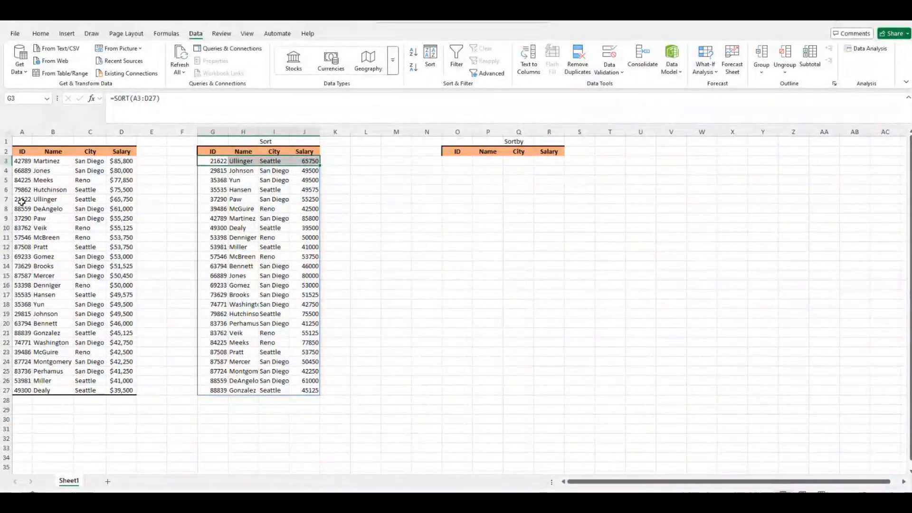
{"action": "left_click_drag", "start_coordinate": [22, 201], "coordinate": [125, 200]}
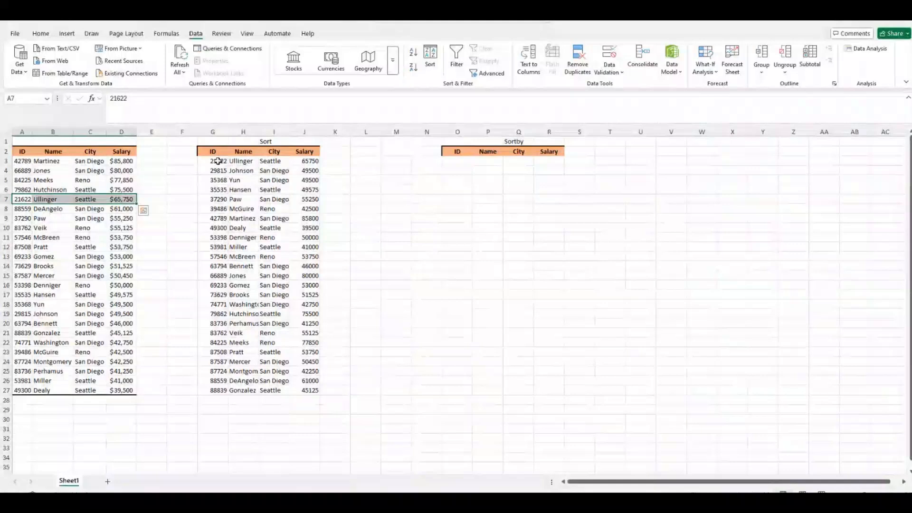
{"action": "left_click", "coordinate": [218, 161]}
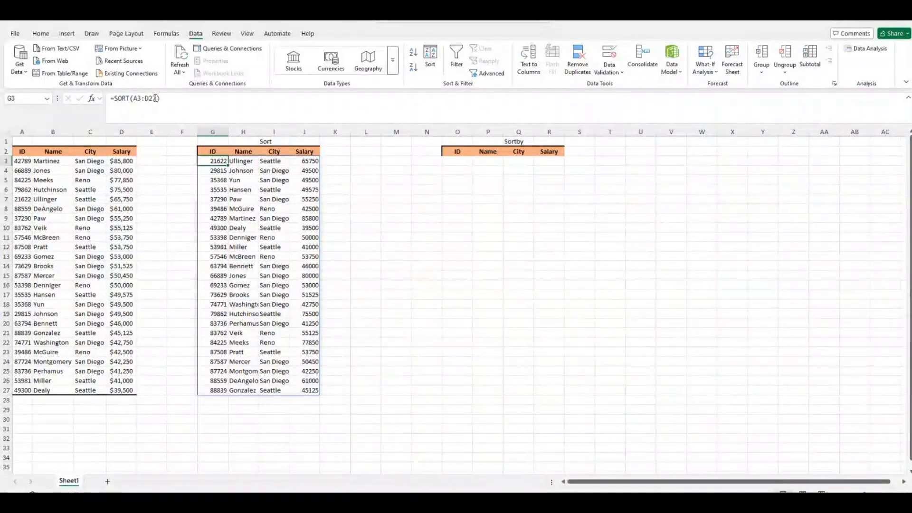
{"action": "left_click", "coordinate": [155, 98]}
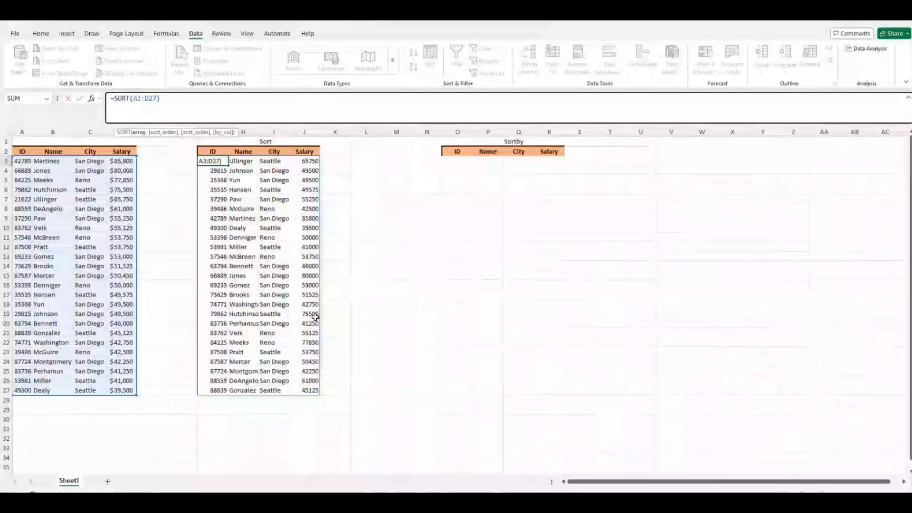
Set SORT's Sort_index to 4 and Sort_order to 1 to sort by Salary ascending.
{"action": "left_click", "coordinate": [92, 99]}
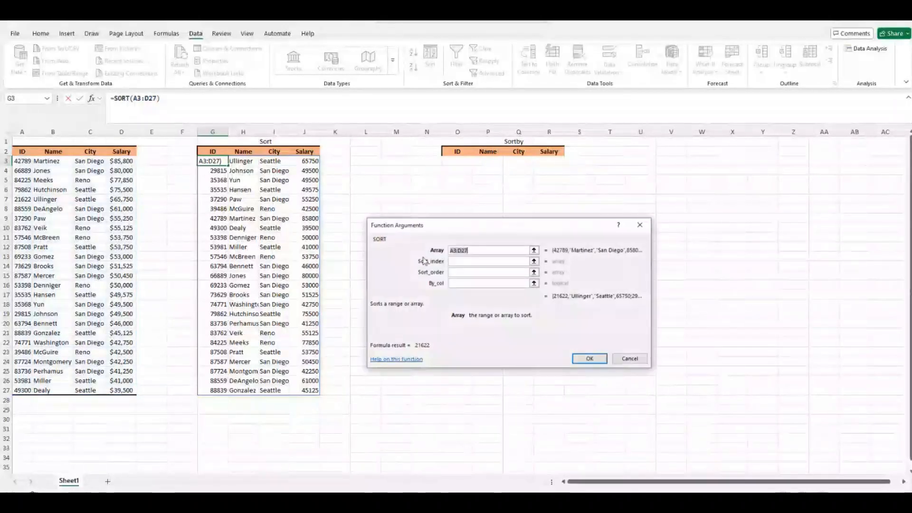
{"action": "left_click", "coordinate": [469, 261]}
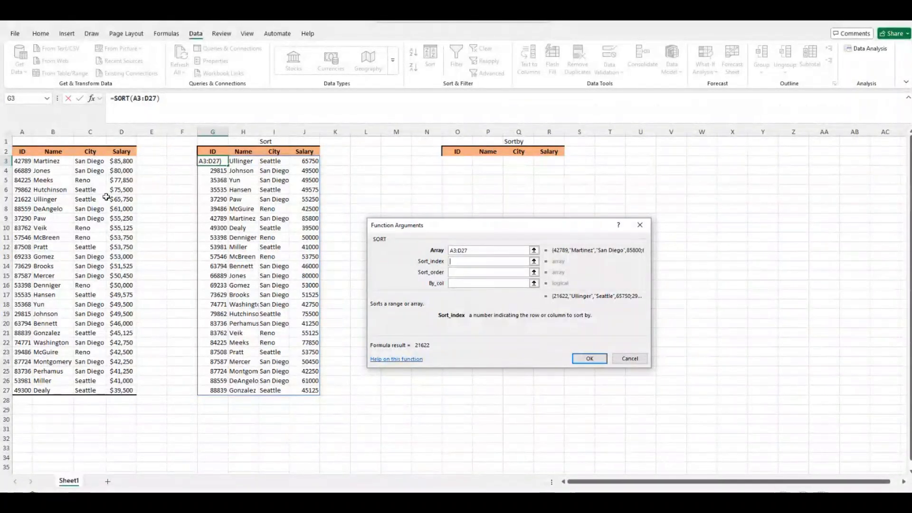
{"action": "type", "text": "4"}
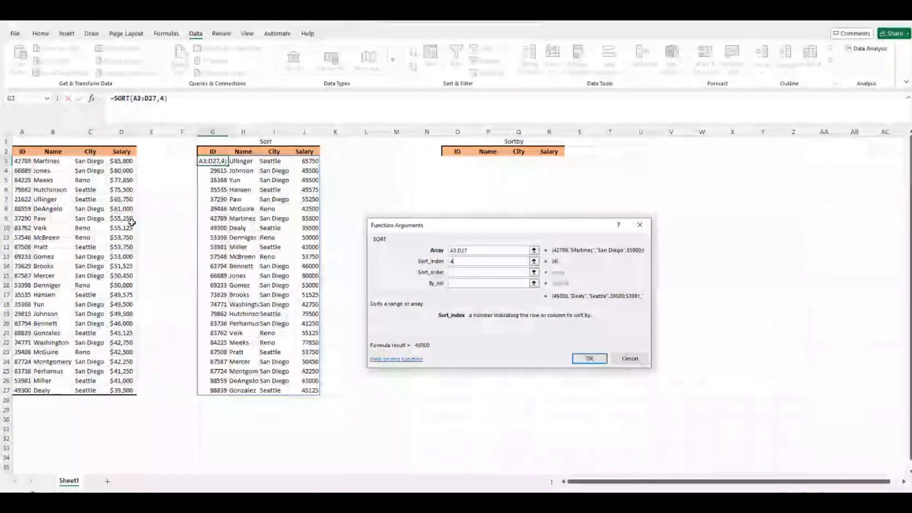
{"action": "left_click", "coordinate": [481, 274]}
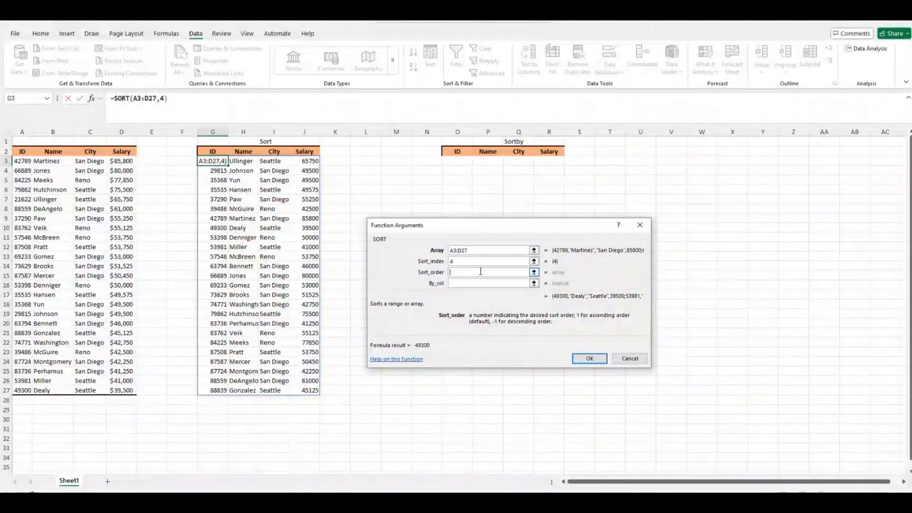
{"action": "type", "text": "1"}
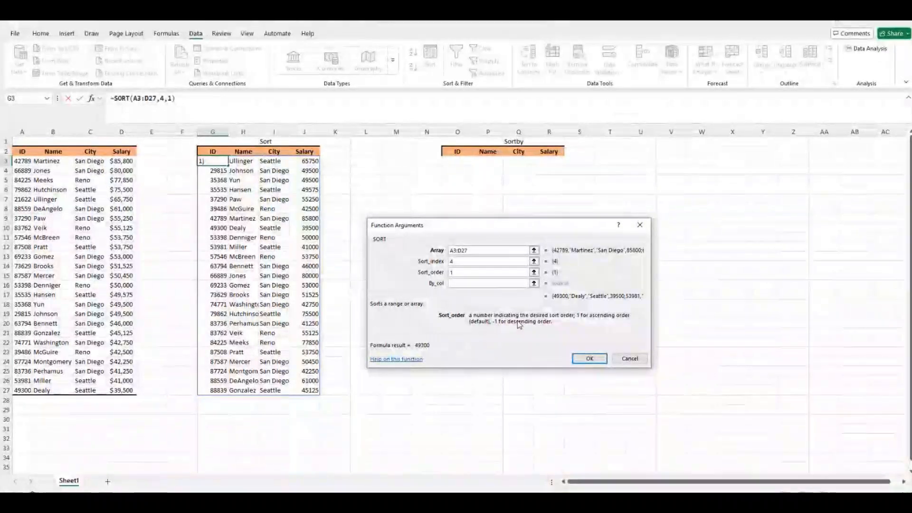
Set By_col to false and confirm =SORT(A3:D27,4,1,FALSE).
{"action": "left_click", "coordinate": [466, 284]}
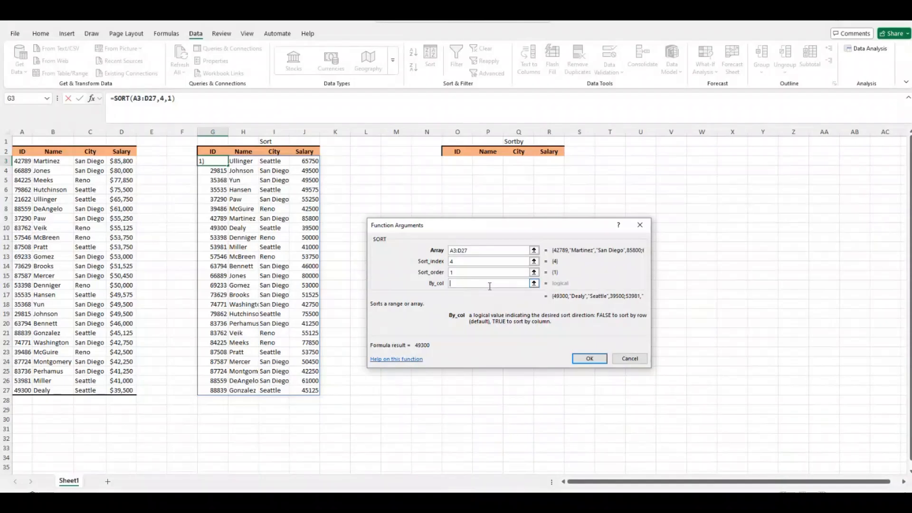
{"action": "type", "text": "false"}
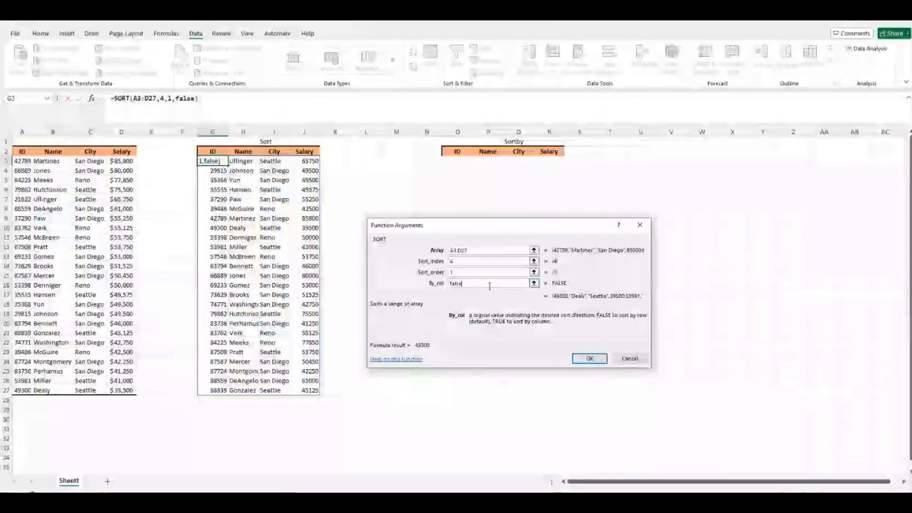
{"action": "left_click", "coordinate": [581, 358]}
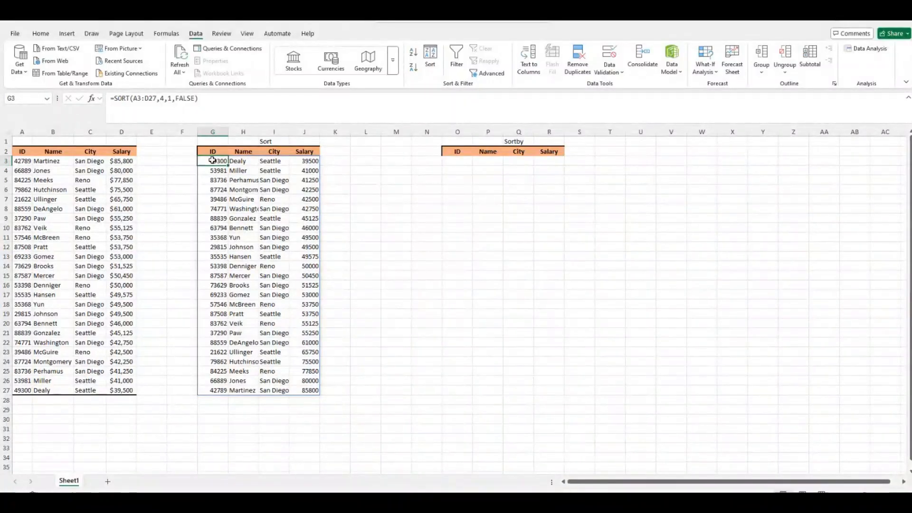
Inspect the salary-sorted results in J3:J27, ending on cell J11.
{"action": "left_click_drag", "start_coordinate": [302, 162], "coordinate": [298, 388]}
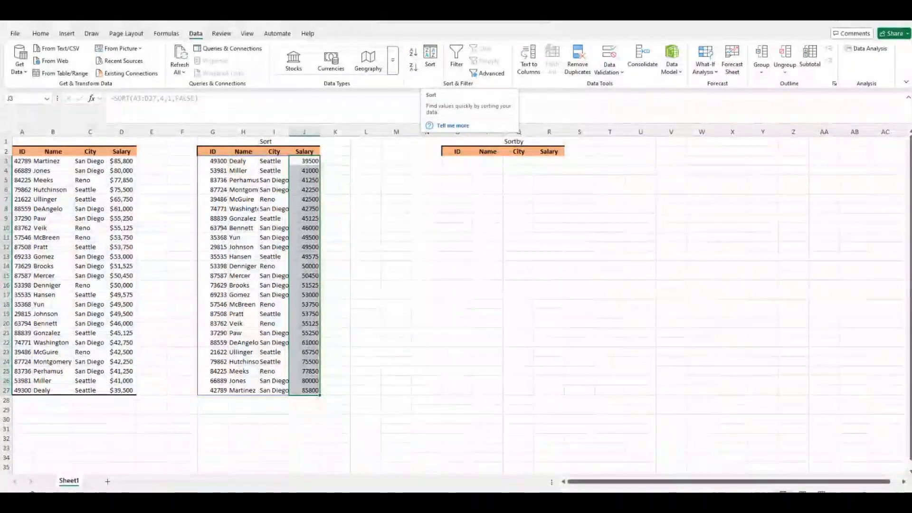
{"action": "left_click", "coordinate": [268, 182]}
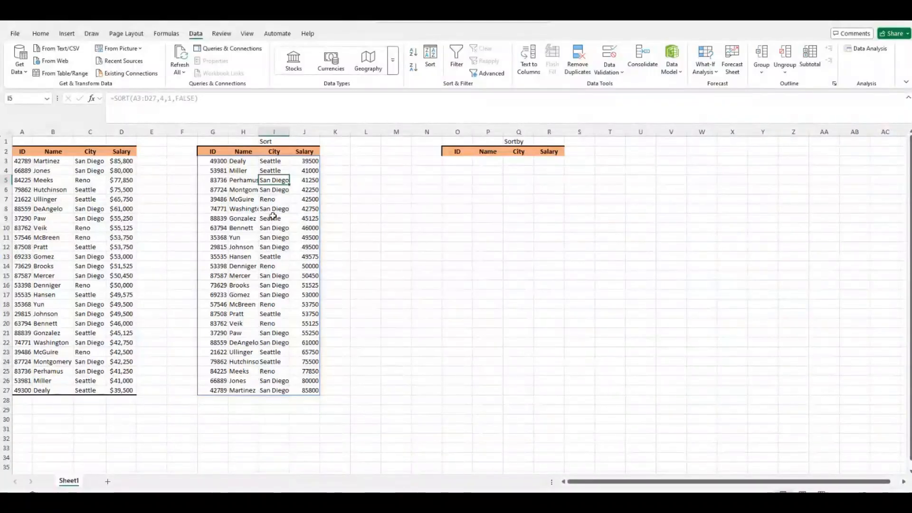
{"action": "left_click", "coordinate": [245, 200]}
{"action": "left_click", "coordinate": [226, 236]}
{"action": "left_click", "coordinate": [267, 276]}
{"action": "left_click", "coordinate": [304, 238]}
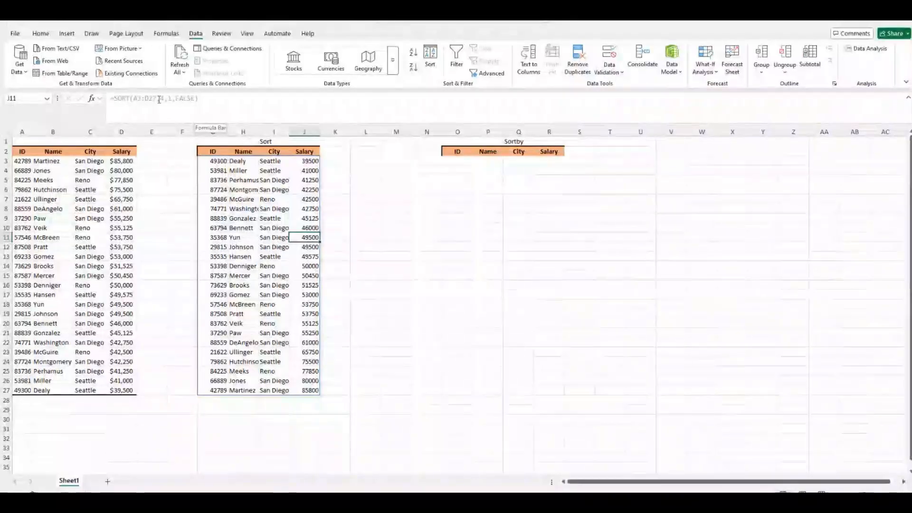
Try editing spilled cell J11, dismiss the spill warning, and reopen G3's formula.
{"action": "left_click", "coordinate": [185, 100]}
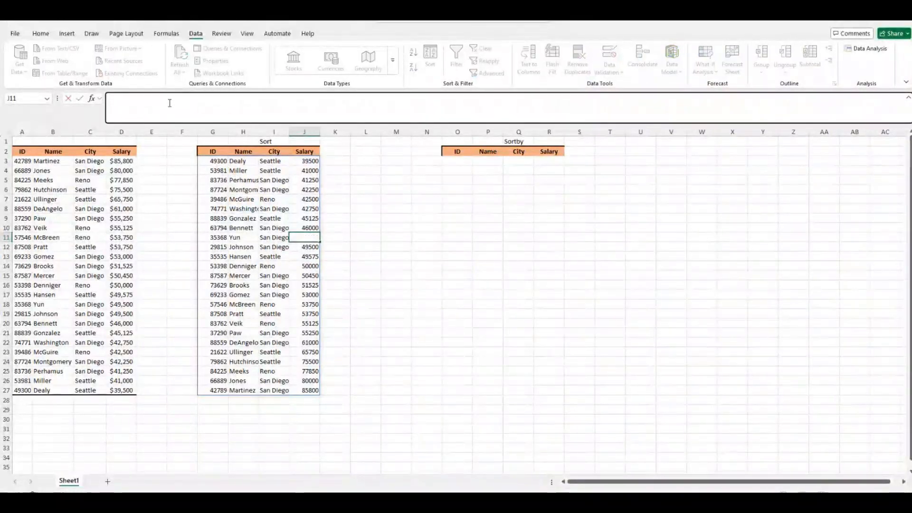
{"action": "left_click", "coordinate": [214, 214]}
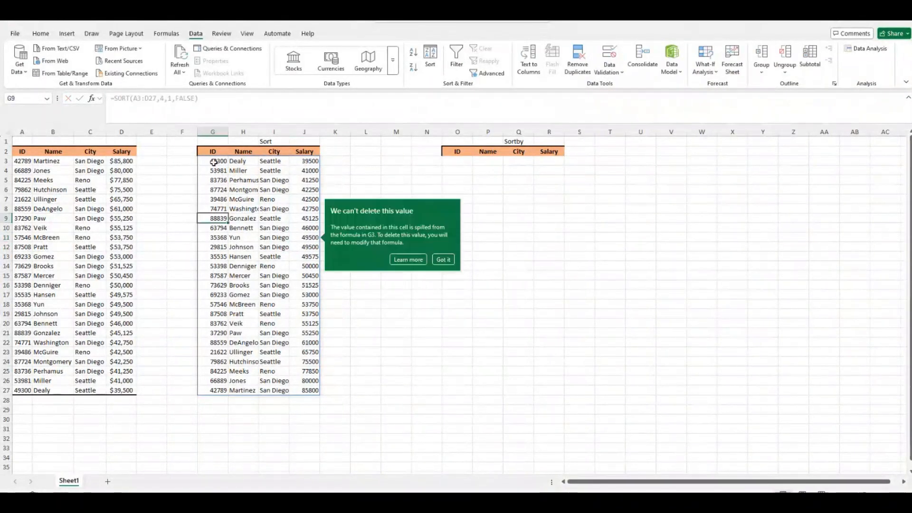
{"action": "left_click", "coordinate": [214, 162]}
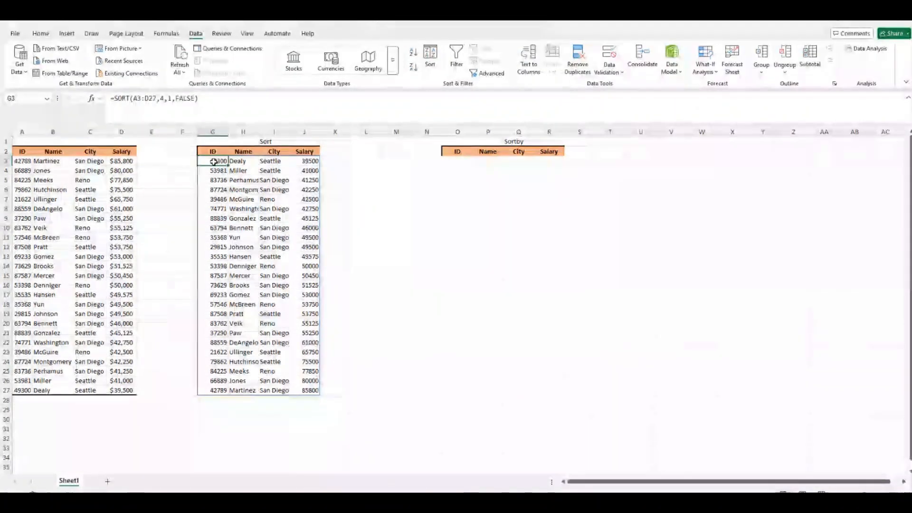
{"action": "left_click", "coordinate": [138, 99]}
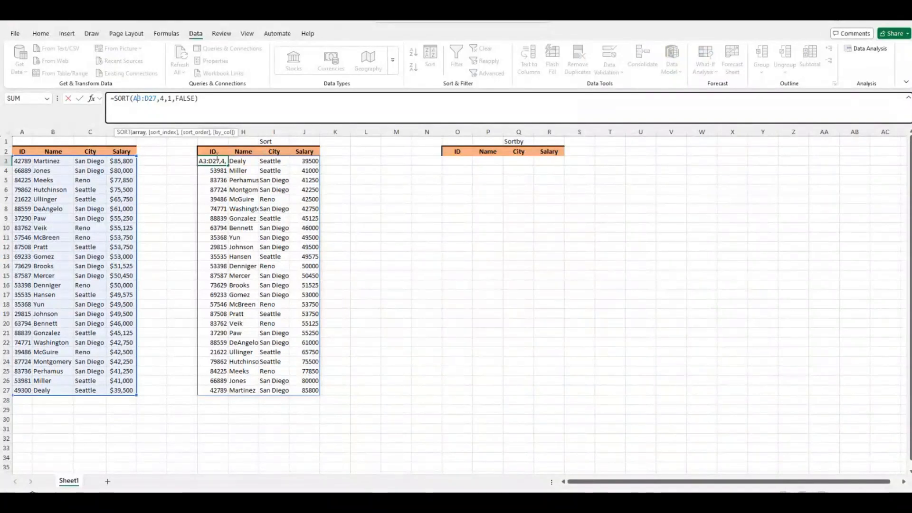
Change G3's SORT to Sort_index {4,3} and Sort_order {1,1}, then confirm.
{"action": "left_click", "coordinate": [91, 99]}
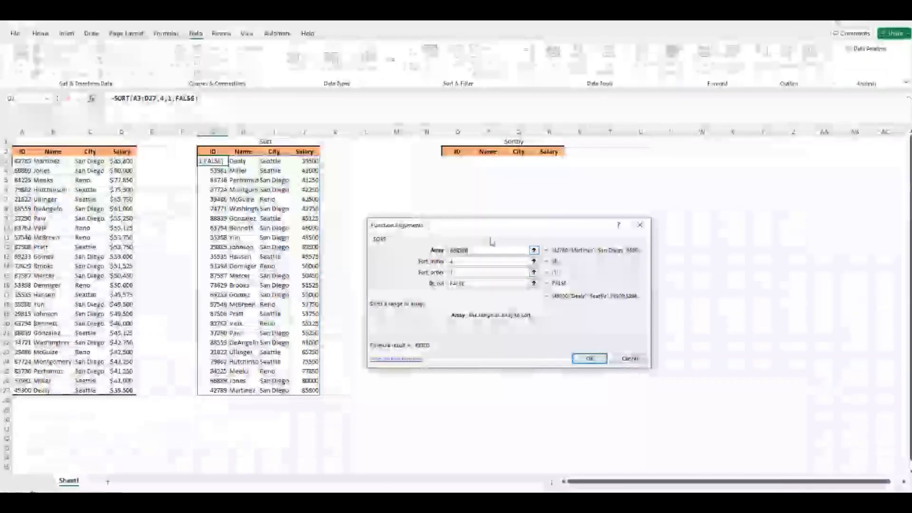
{"action": "left_click_drag", "start_coordinate": [488, 225], "coordinate": [509, 215]}
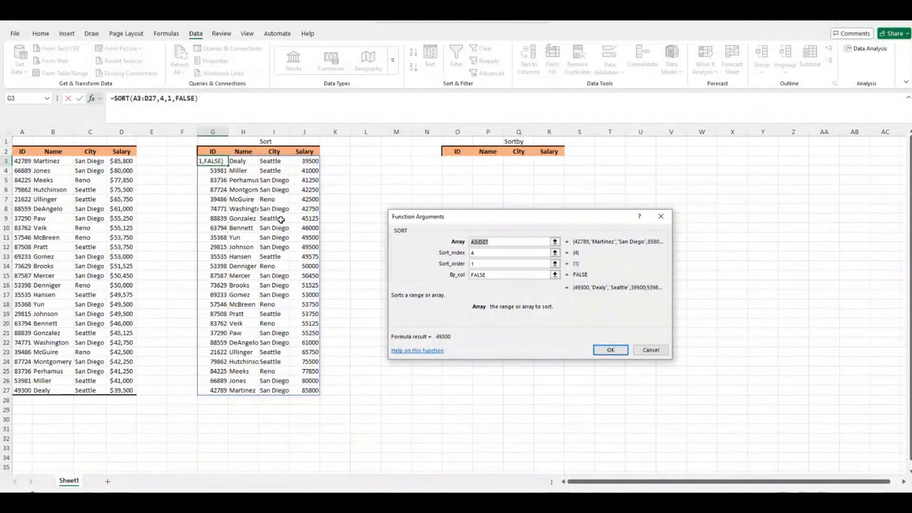
{"action": "left_click", "coordinate": [475, 253]}
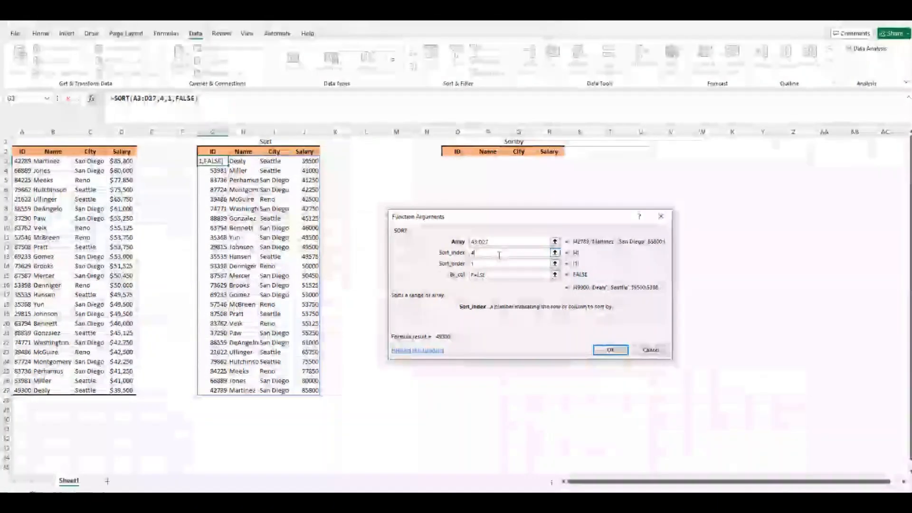
{"action": "type", "text": ",3"}
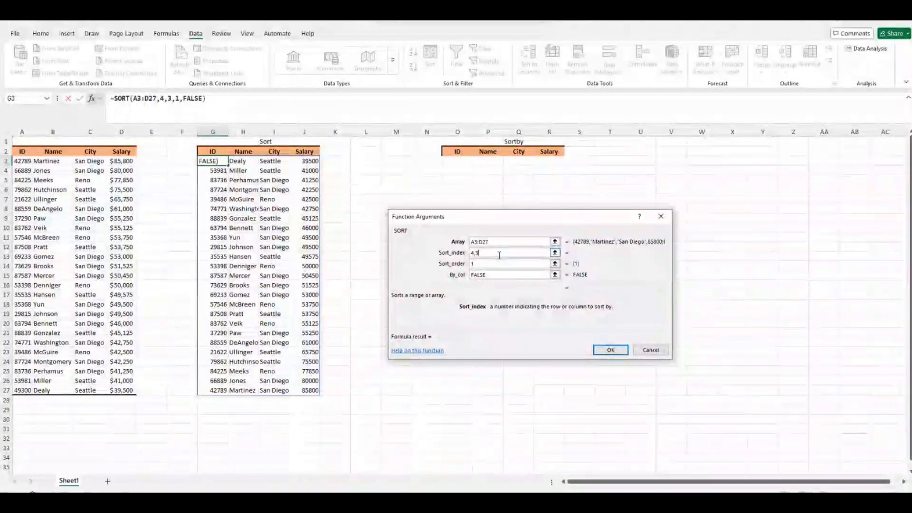
{"action": "left_click", "coordinate": [483, 264]}
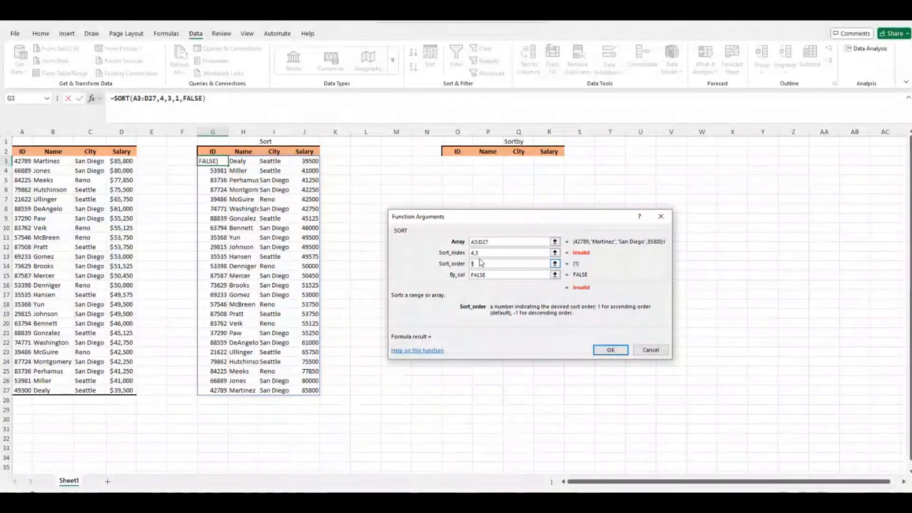
{"action": "left_click", "coordinate": [509, 253]}
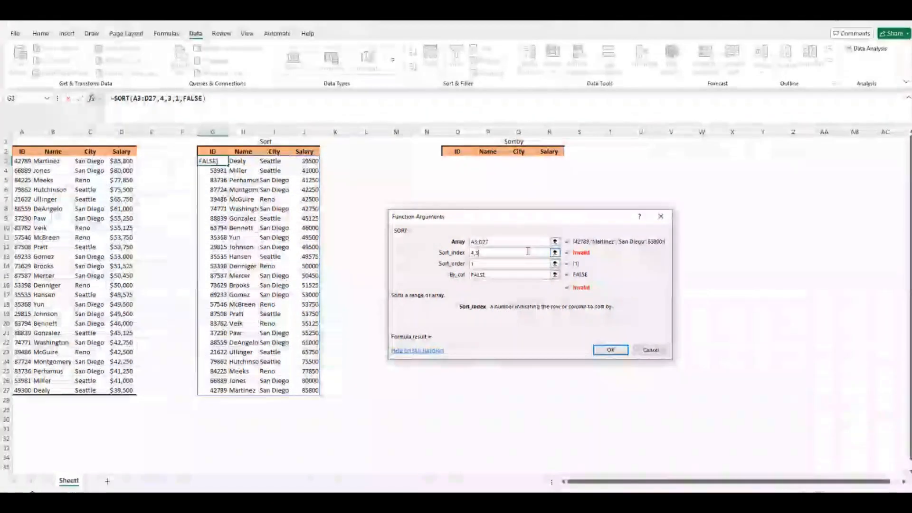
{"action": "type", "text": ")"}
{"action": "left_click", "coordinate": [471, 253]}
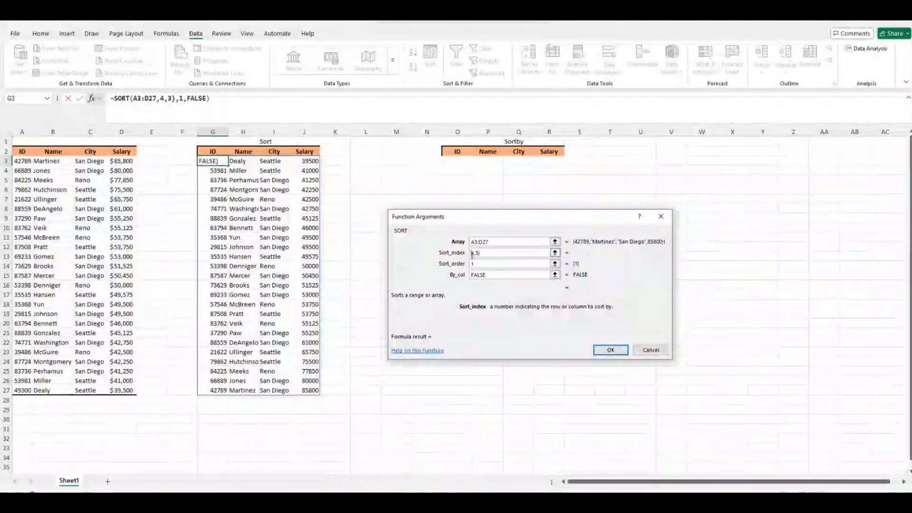
{"action": "type", "text": "{"}
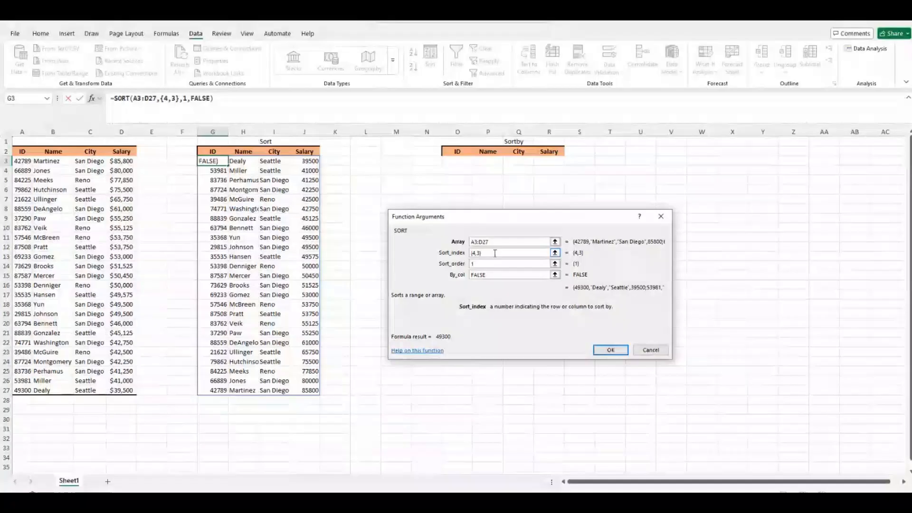
{"action": "left_click", "coordinate": [473, 265]}
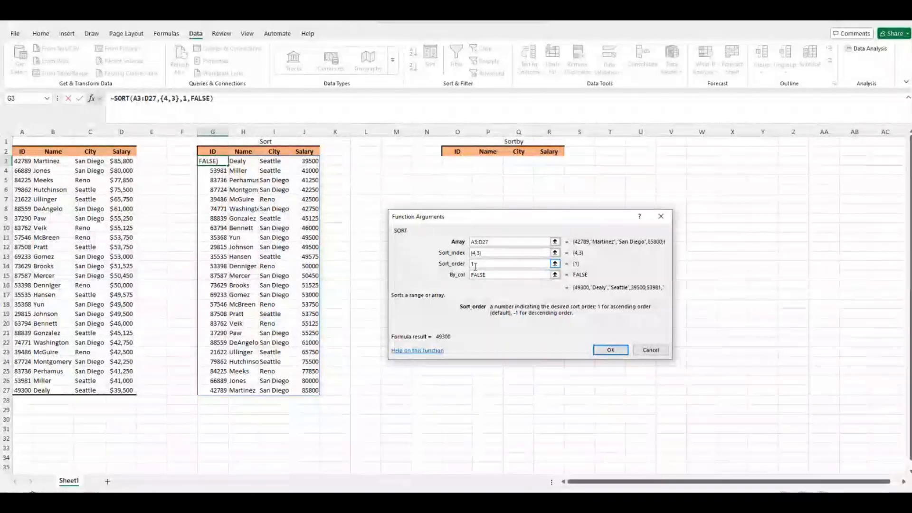
{"action": "type", "text": "{1,"}
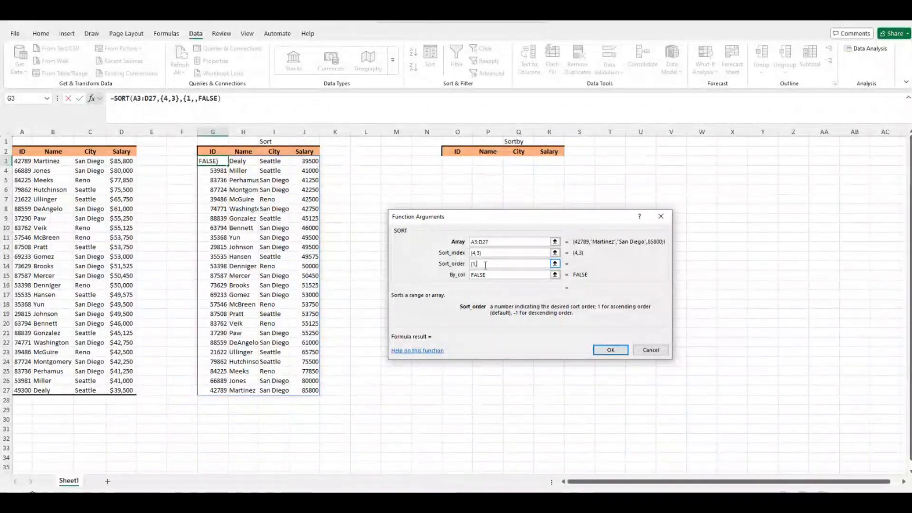
{"action": "type", "text": "1}"}
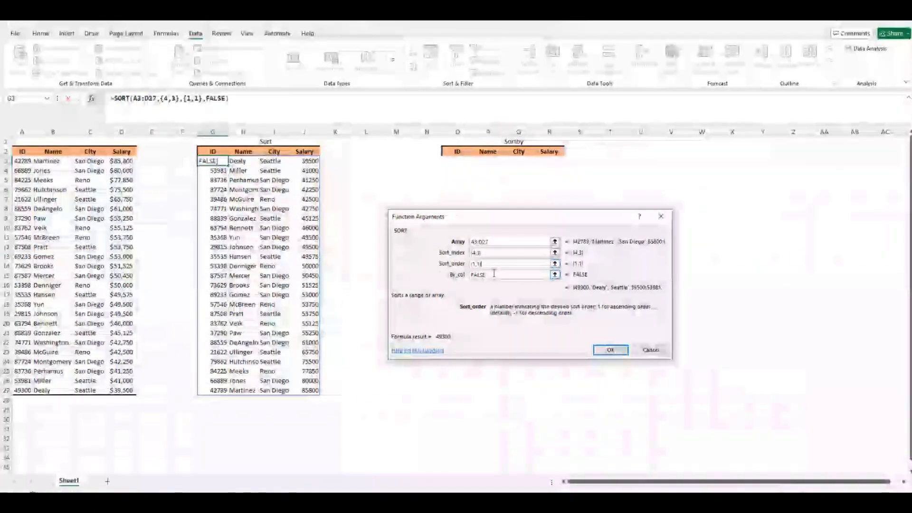
{"action": "left_click", "coordinate": [602, 351]}
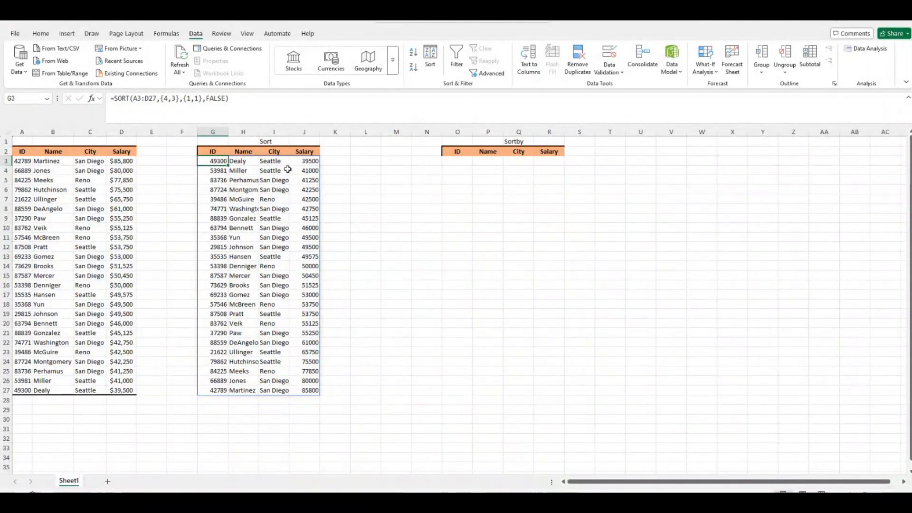
{"action": "left_click_drag", "start_coordinate": [304, 161], "coordinate": [302, 216]}
{"action": "left_click_drag", "start_coordinate": [302, 216], "coordinate": [271, 245]}
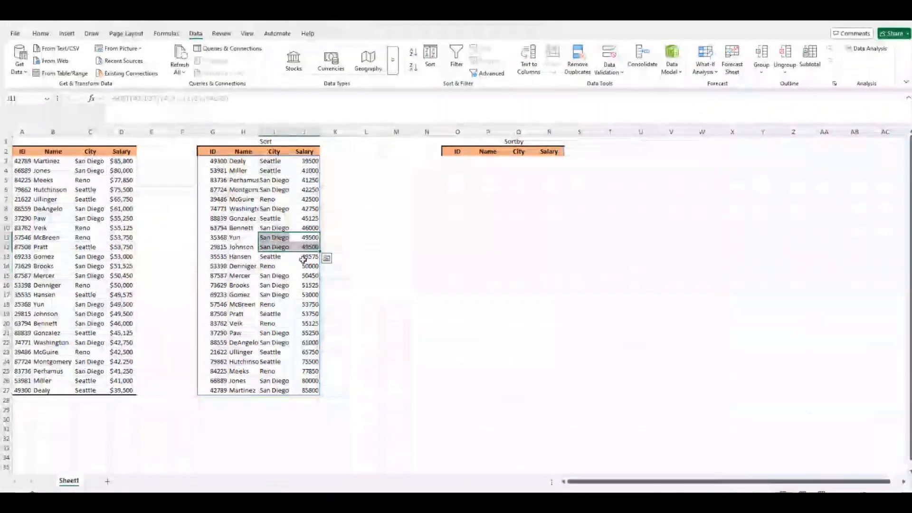
{"action": "left_click", "coordinate": [298, 239]}
{"action": "mouse_move", "coordinate": [298, 239]}
{"action": "left_mouse_down"}
{"action": "mouse_move", "coordinate": [304, 248]}
{"action": "mouse_move", "coordinate": [283, 245]}
{"action": "left_mouse_up"}
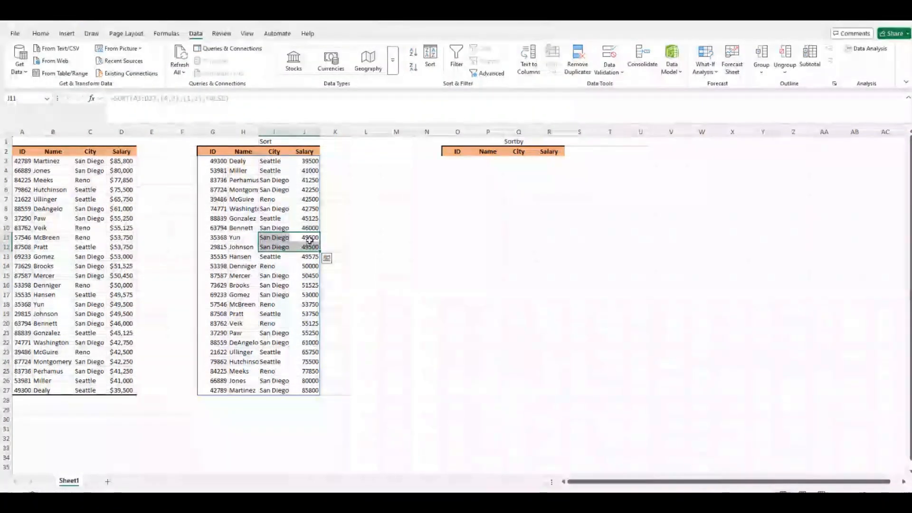
{"action": "left_click_drag", "start_coordinate": [309, 189], "coordinate": [306, 246]}
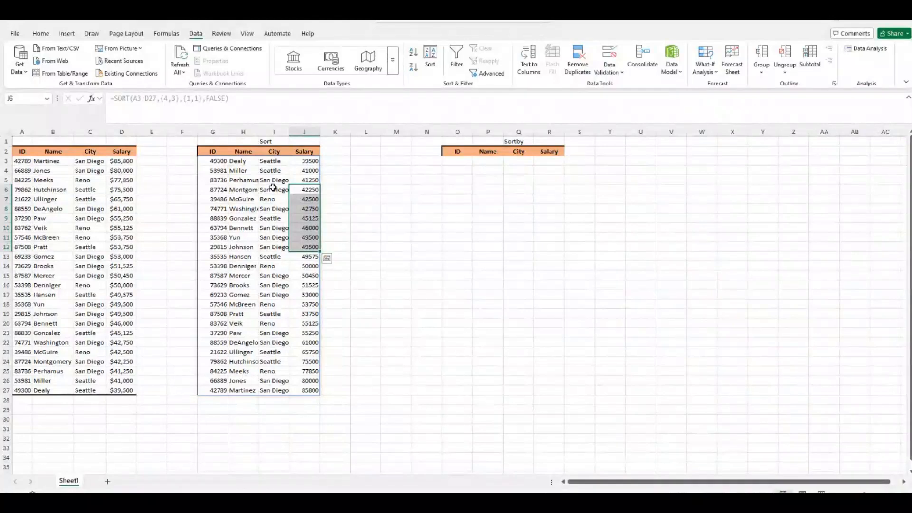
{"action": "left_click", "coordinate": [275, 189]}
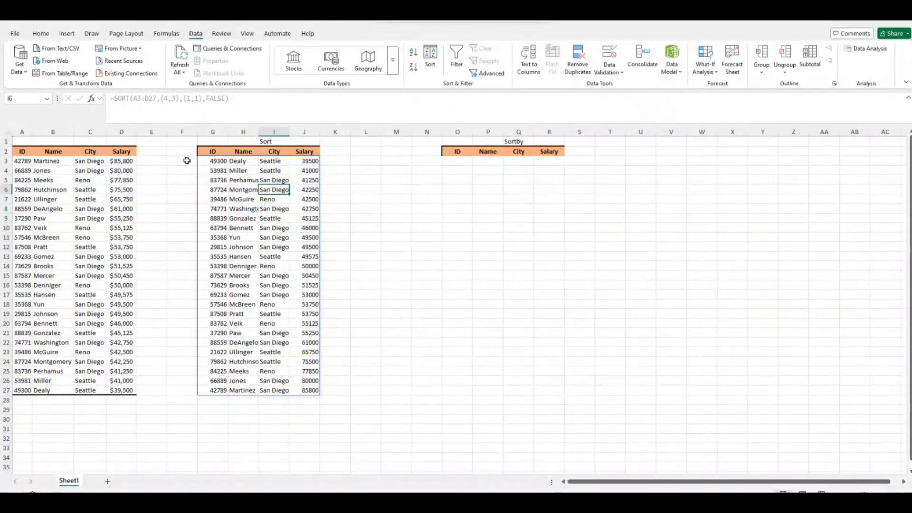
{"action": "left_click", "coordinate": [203, 162]}
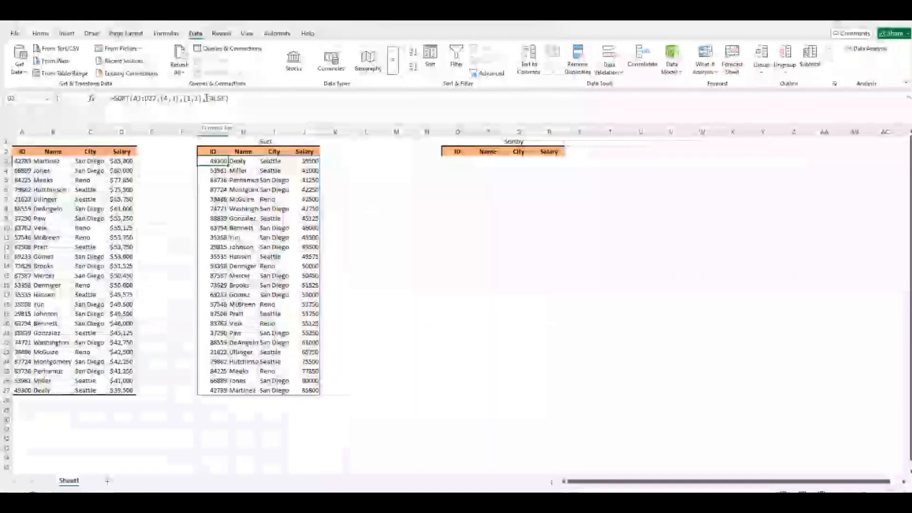
Replace By_col FALSE with TRUE in G3's SORT arguments and confirm.
{"action": "left_click", "coordinate": [91, 98]}
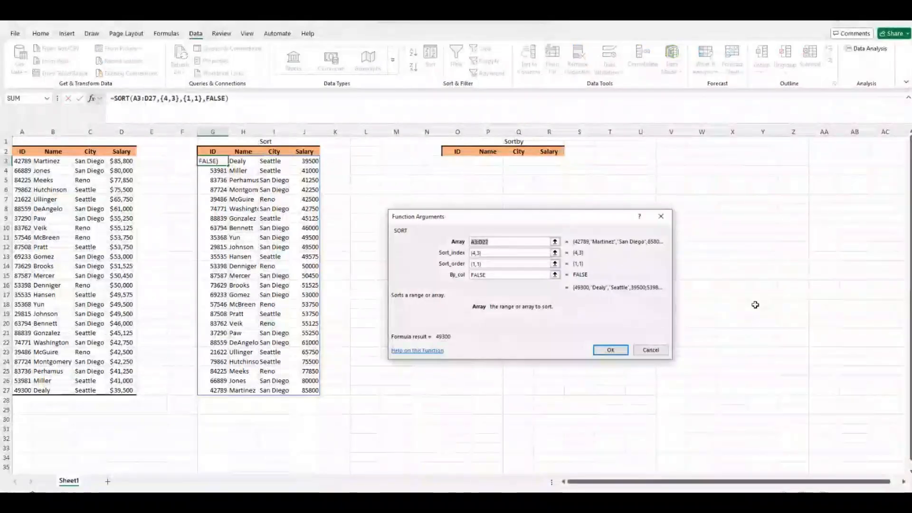
{"action": "left_click", "coordinate": [492, 276]}
{"action": "left_click_drag", "start_coordinate": [493, 277], "coordinate": [469, 275]}
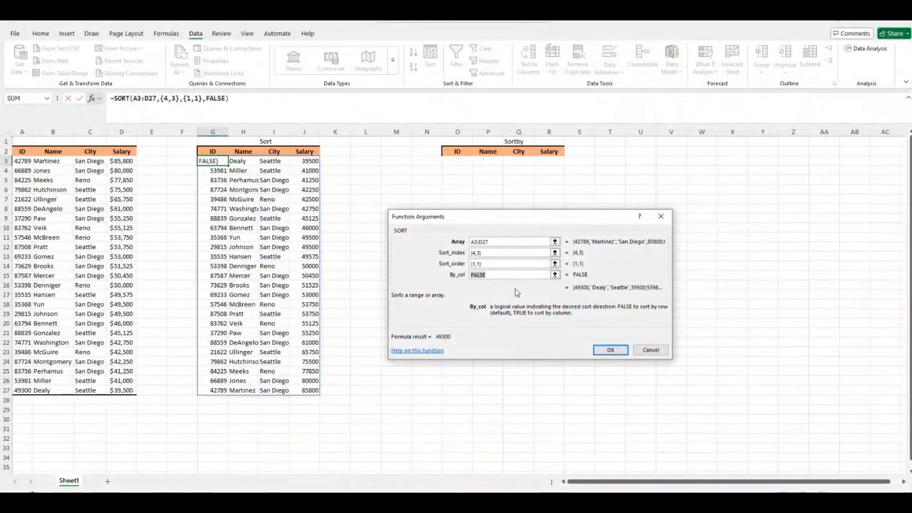
{"action": "type", "text": "true"}
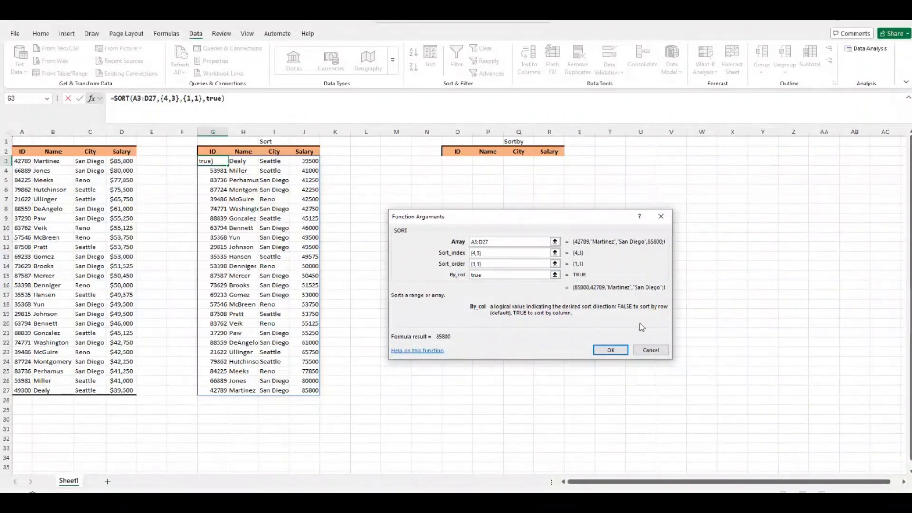
{"action": "left_click", "coordinate": [620, 354]}
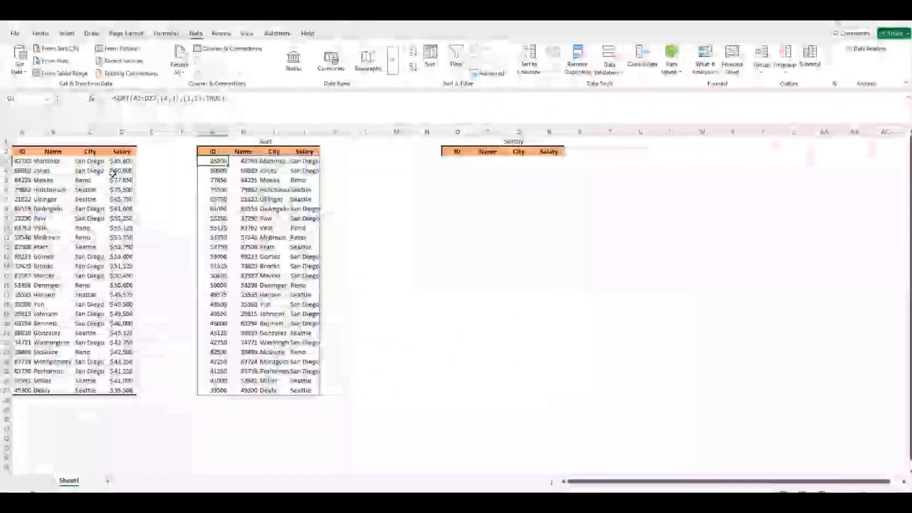
{"action": "left_click_drag", "start_coordinate": [120, 163], "coordinate": [126, 244]}
{"action": "left_click_drag", "start_coordinate": [216, 162], "coordinate": [249, 229]}
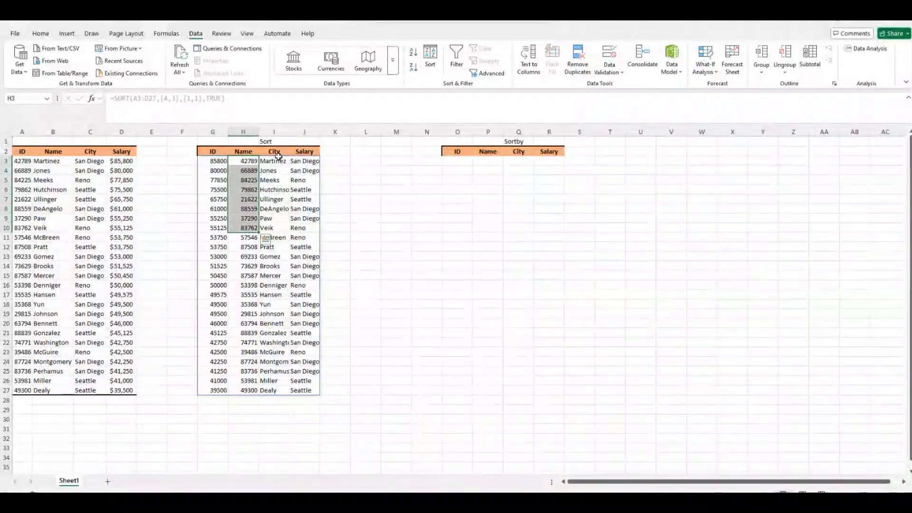
{"action": "left_click_drag", "start_coordinate": [281, 161], "coordinate": [279, 217]}
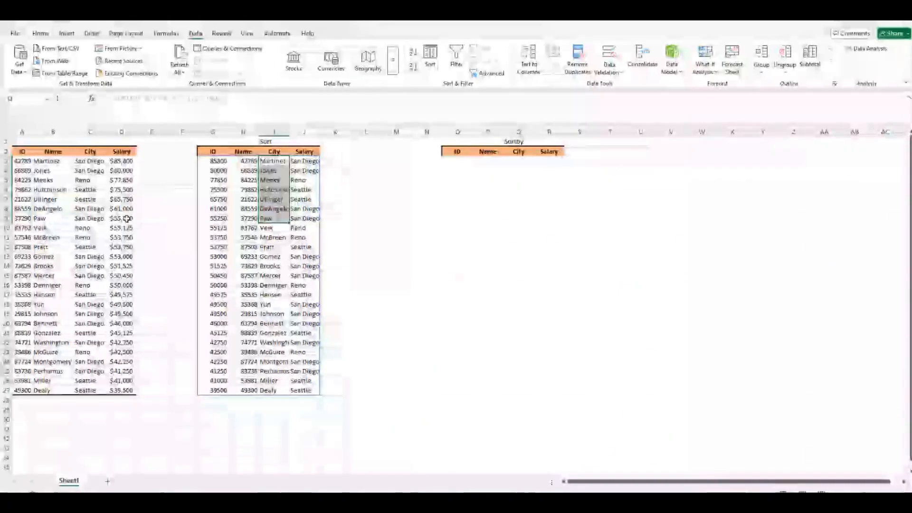
{"action": "left_click", "coordinate": [254, 161]}
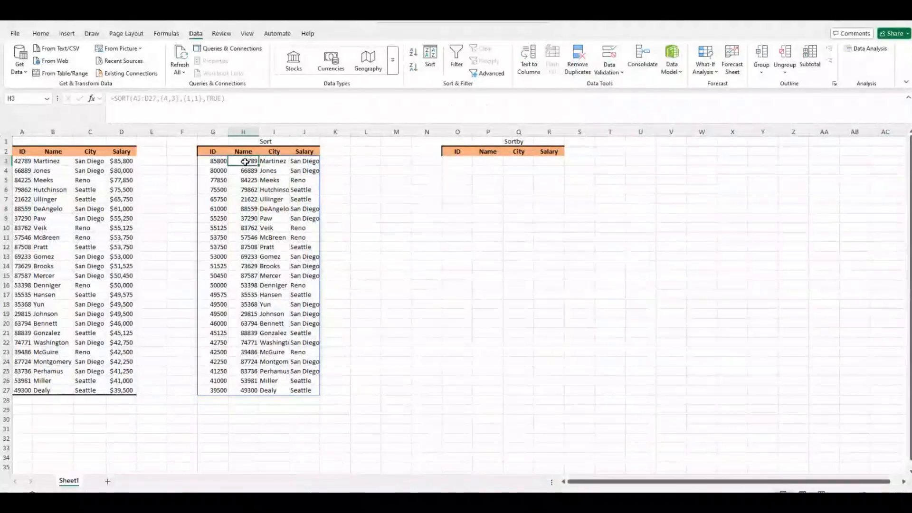
{"action": "left_click", "coordinate": [283, 160]}
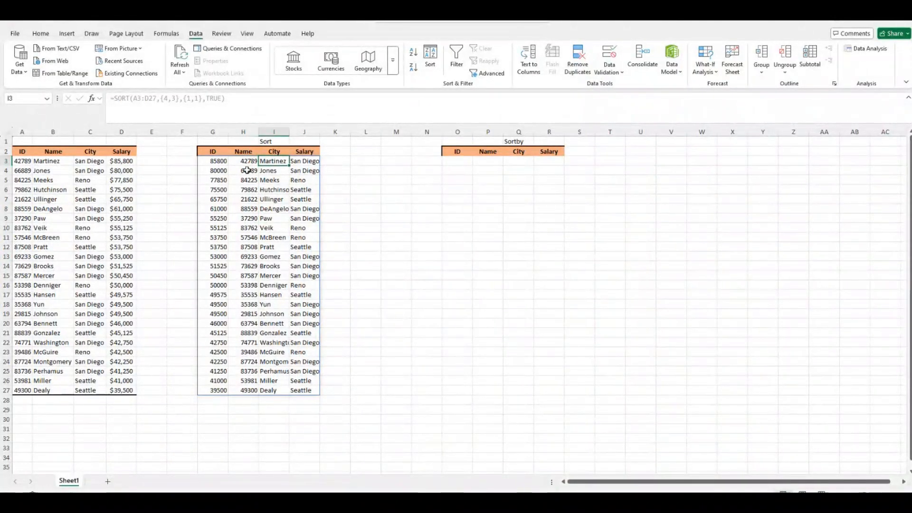
{"action": "left_click", "coordinate": [248, 170]}
{"action": "left_click", "coordinate": [270, 171]}
{"action": "left_click", "coordinate": [246, 178]}
{"action": "left_click", "coordinate": [267, 178]}
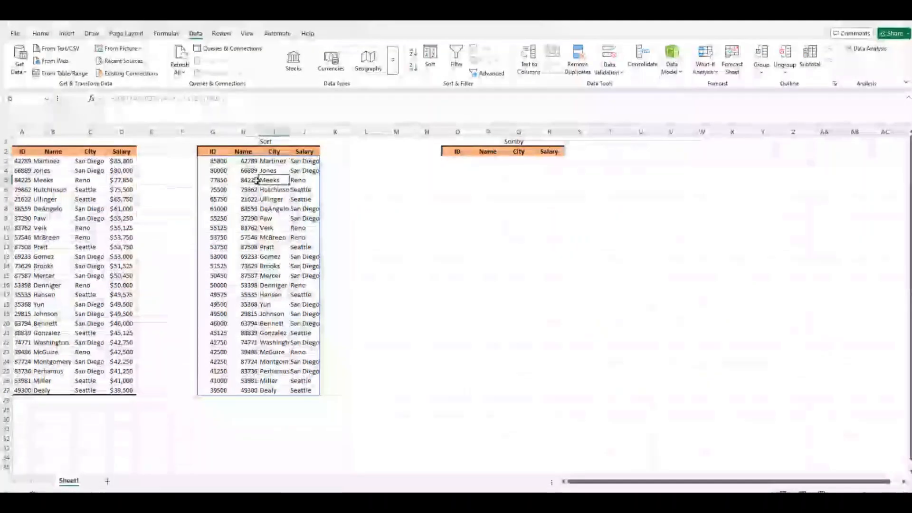
{"action": "left_click", "coordinate": [247, 188]}
{"action": "left_click", "coordinate": [270, 187]}
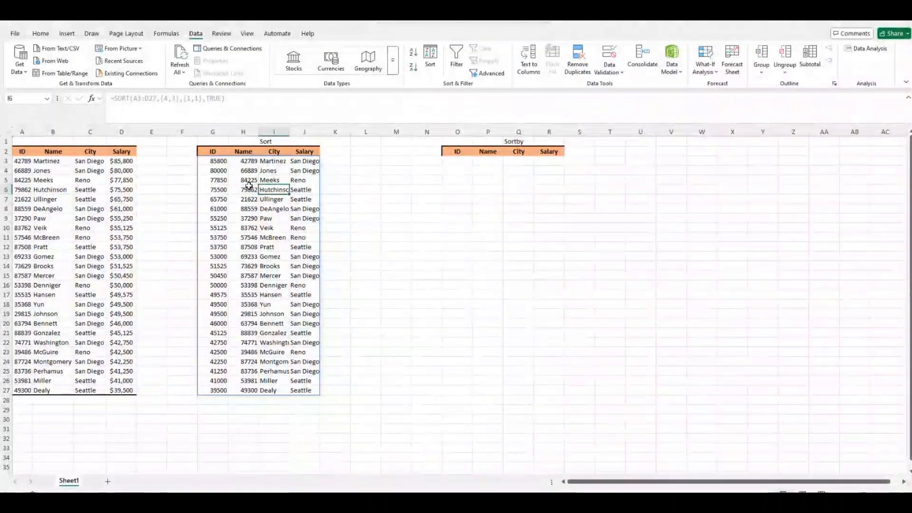
{"action": "left_click", "coordinate": [242, 162]}
{"action": "left_click_drag", "start_coordinate": [242, 162], "coordinate": [238, 392]}
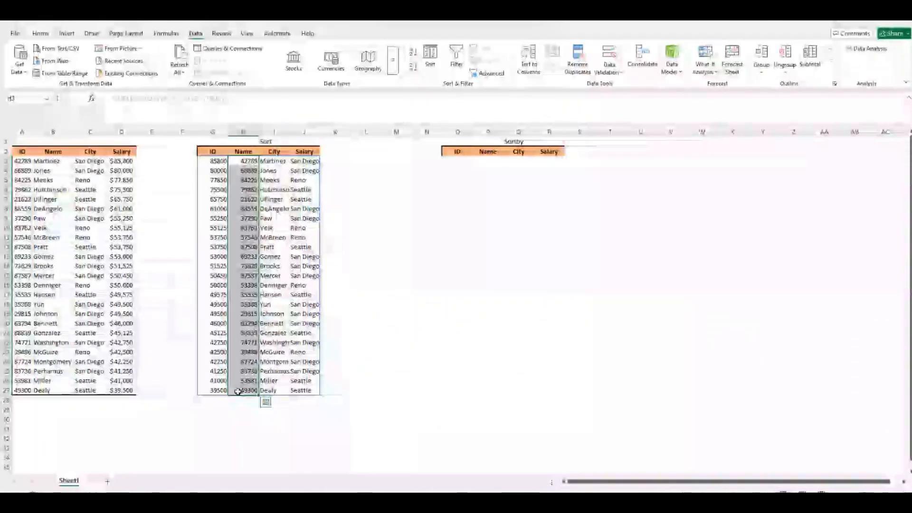
{"action": "left_click", "coordinate": [304, 247]}
{"action": "left_click", "coordinate": [222, 99]}
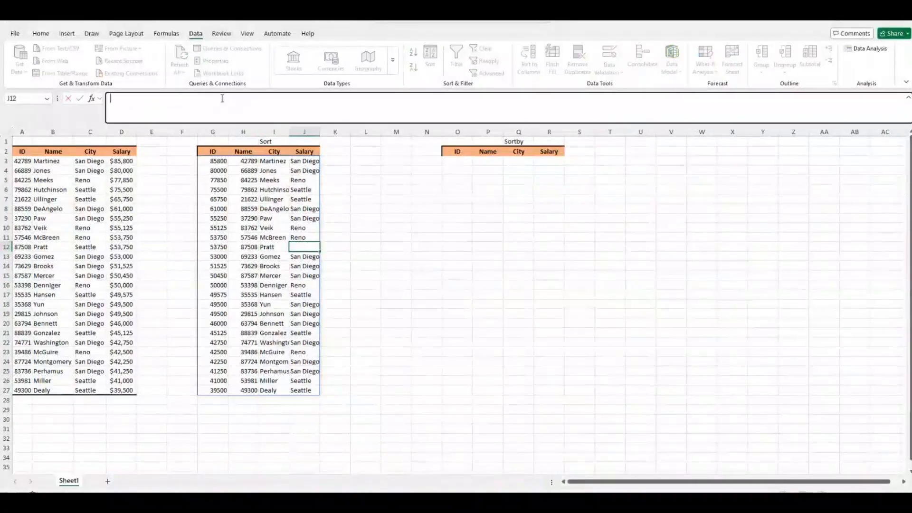
Change G3's By_col back to FALSE, committing =SORT(A3:D27,{4,3},{1,1},FALSE).
{"action": "left_click", "coordinate": [217, 161]}
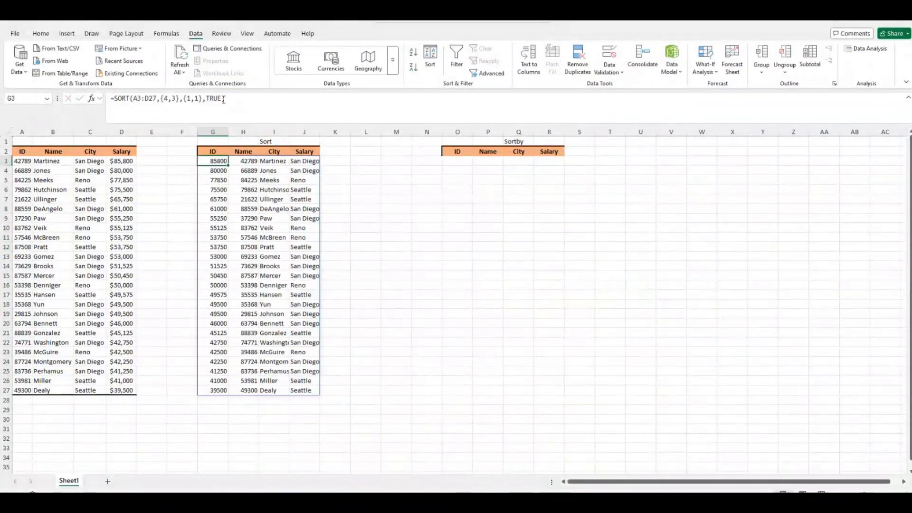
{"action": "mouse_move", "coordinate": [224, 99]}
{"action": "left_mouse_down"}
{"action": "mouse_move", "coordinate": [208, 98]}
{"action": "mouse_move", "coordinate": [221, 98]}
{"action": "left_mouse_up"}
{"action": "left_click", "coordinate": [208, 98]}
{"action": "type", "text": "false"}
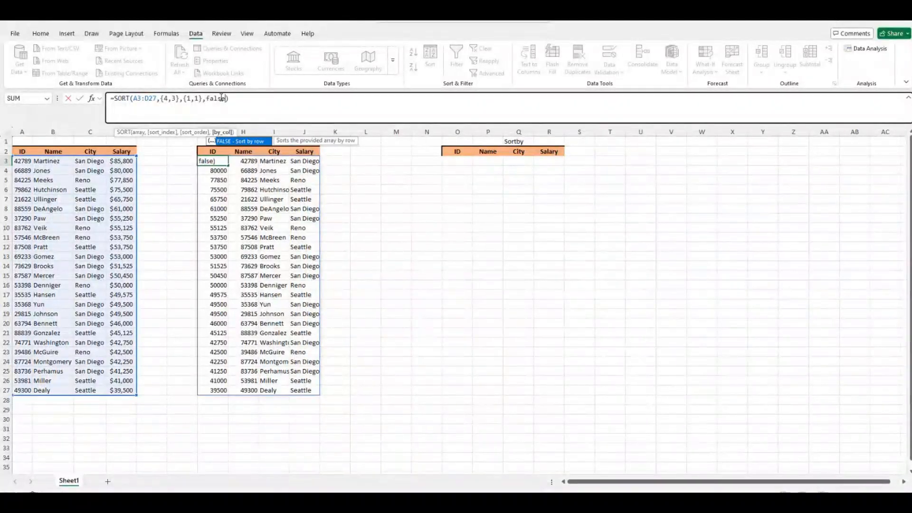
{"action": "key", "text": "Return"}
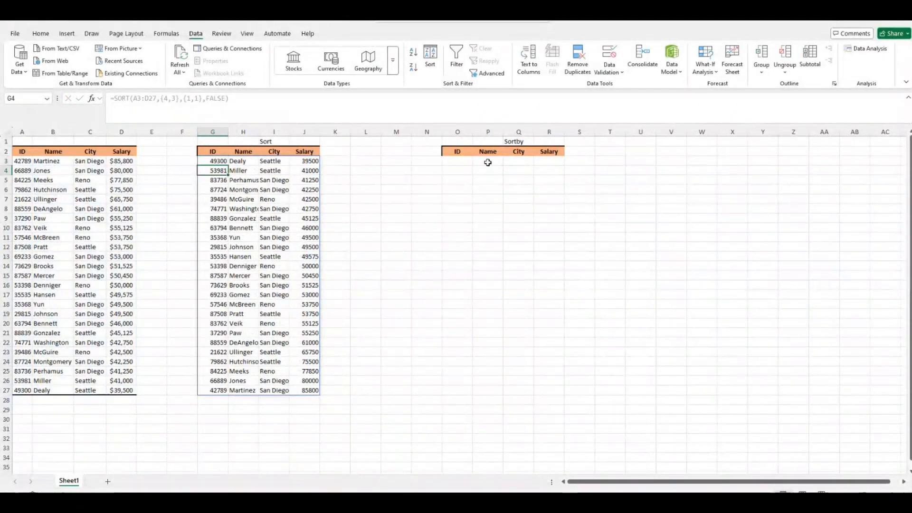
Enter an empty =SORTBY() formula in cell O3 and bring up its Function Arguments.
{"action": "left_click", "coordinate": [467, 159]}
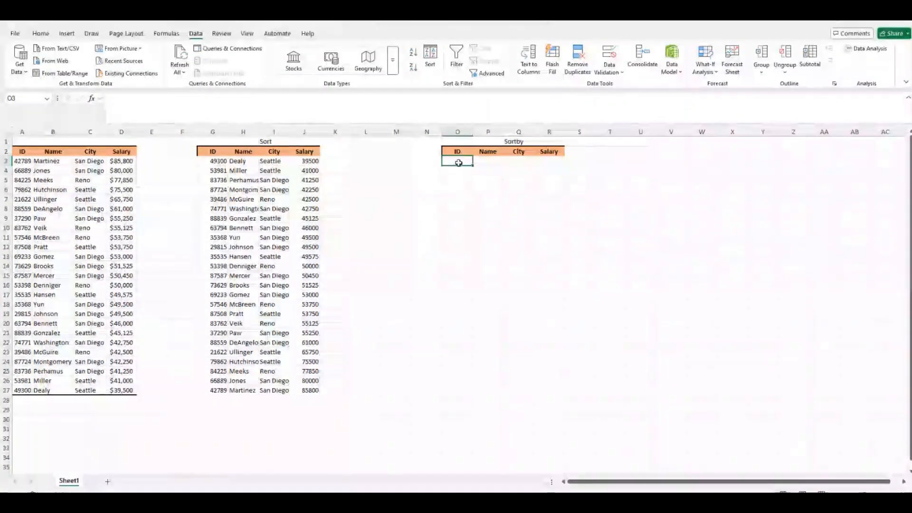
{"action": "type", "text": "=sort"}
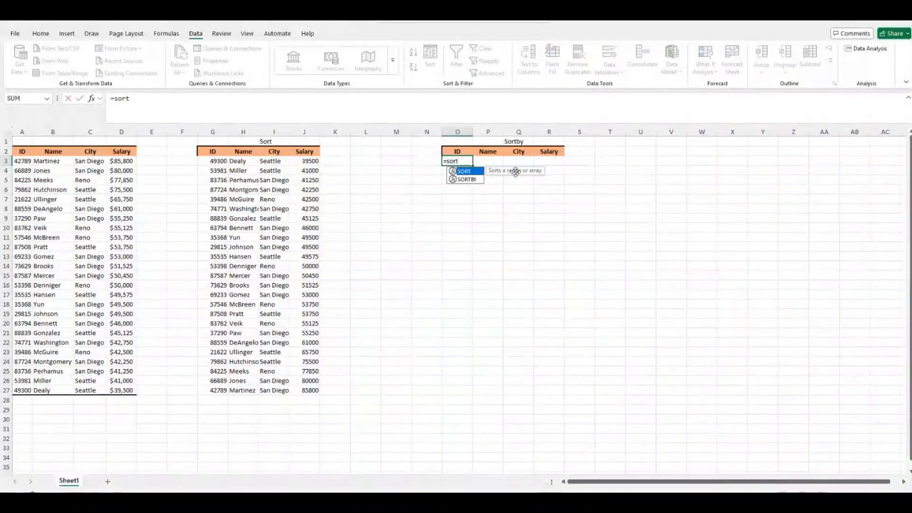
{"action": "double_click", "coordinate": [454, 181]}
{"action": "left_click", "coordinate": [92, 98]}
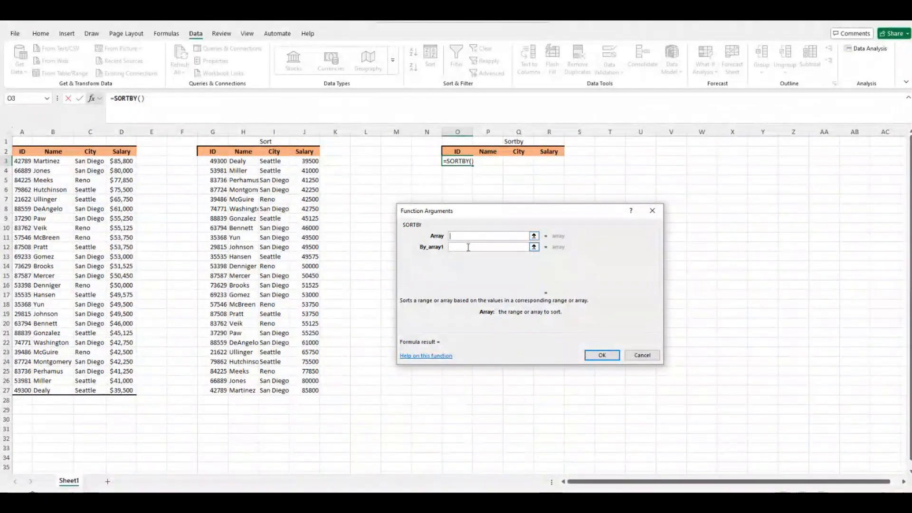
Set SORTBY's array to A3:D27, sort by City C3:C27 with order 1, and confirm.
{"action": "left_click", "coordinate": [465, 248]}
{"action": "left_click", "coordinate": [464, 259]}
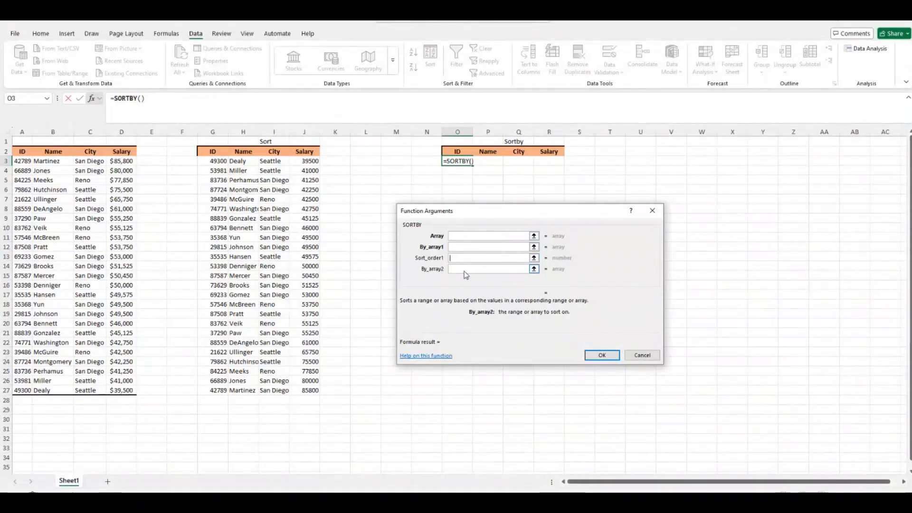
{"action": "left_click", "coordinate": [463, 236]}
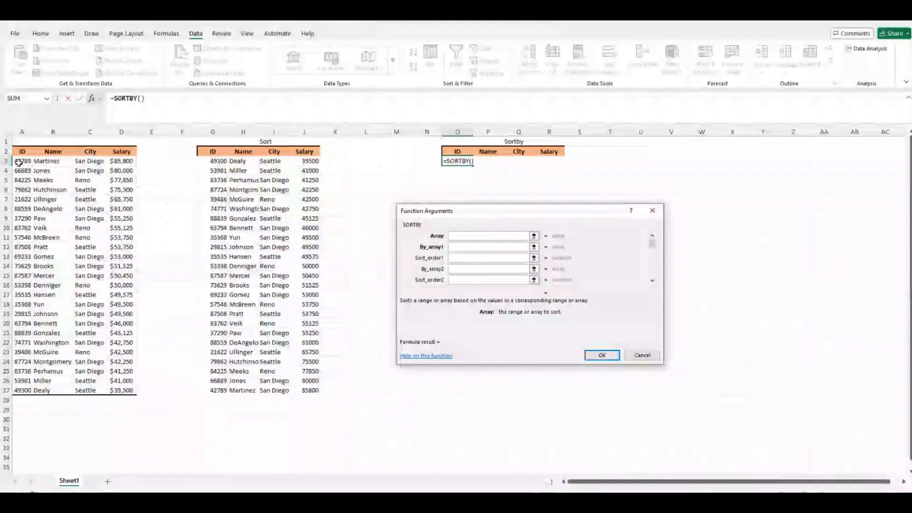
{"action": "left_click_drag", "start_coordinate": [18, 161], "coordinate": [124, 396]}
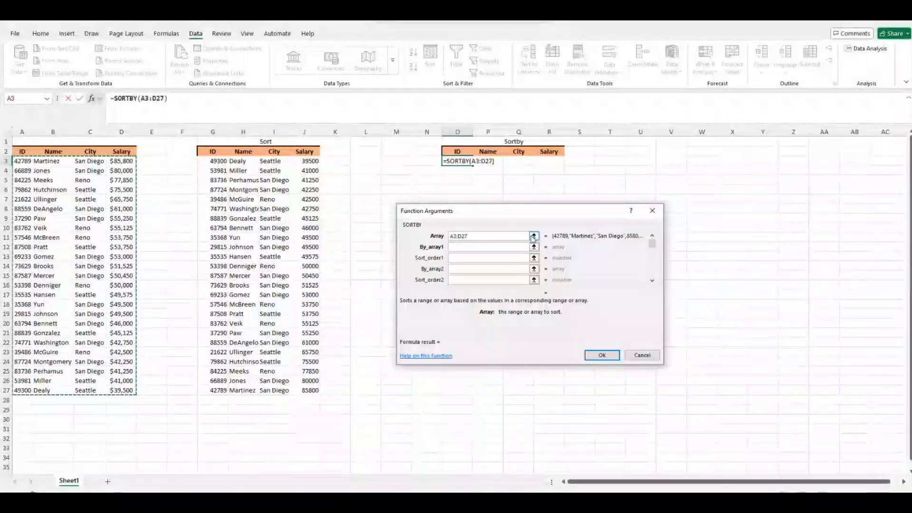
{"action": "left_click", "coordinate": [468, 248]}
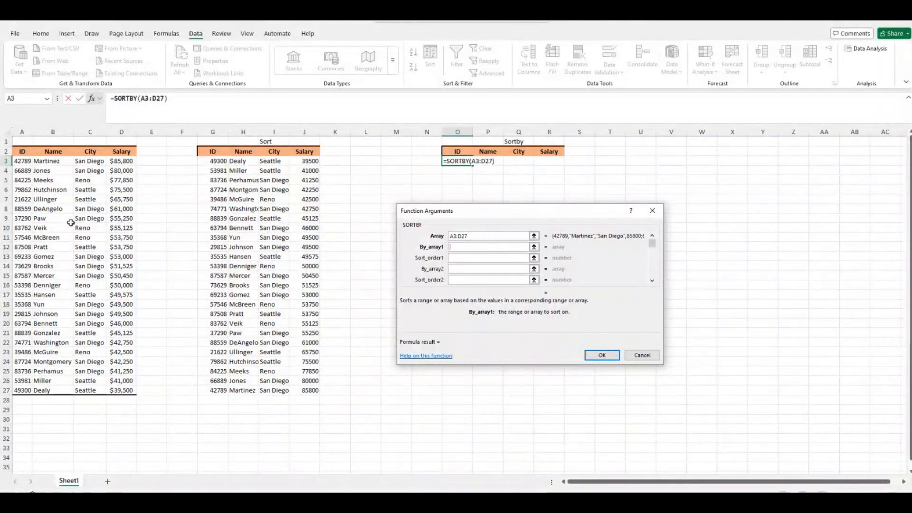
{"action": "left_click_drag", "start_coordinate": [89, 164], "coordinate": [95, 390]}
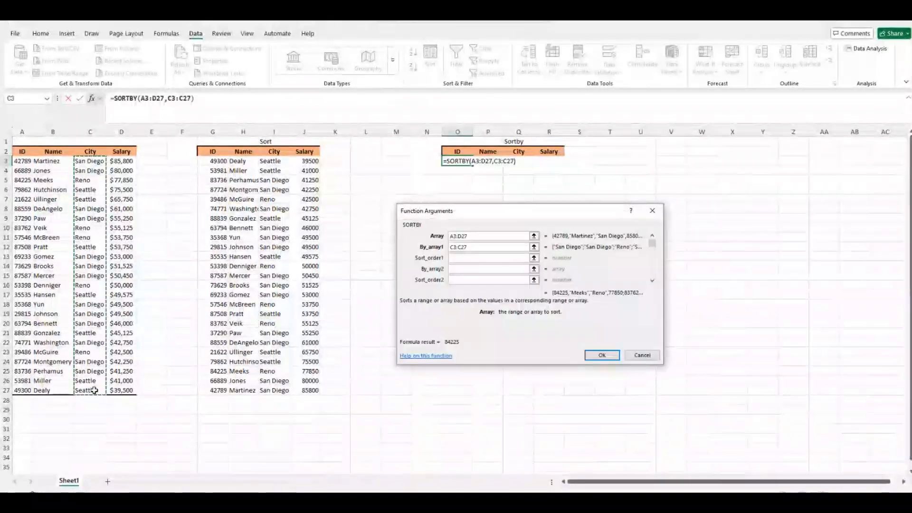
{"action": "left_click", "coordinate": [477, 259]}
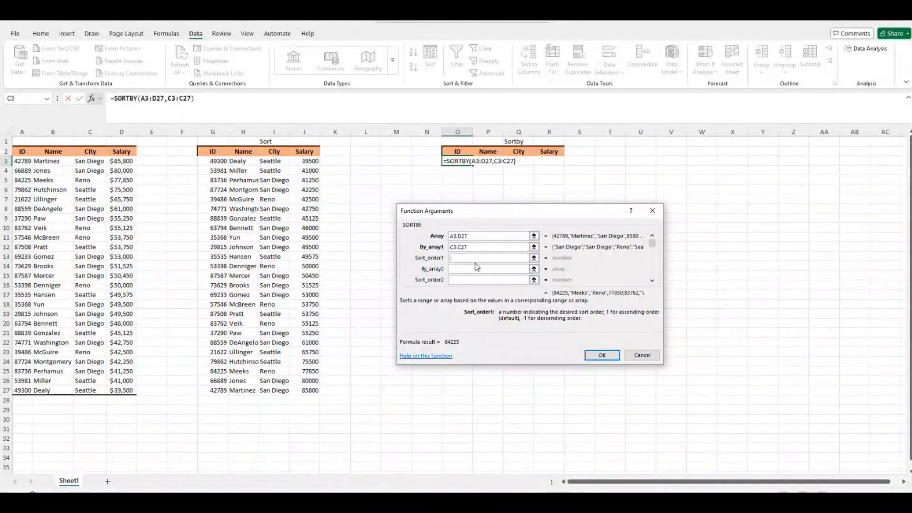
{"action": "type", "text": "-1"}
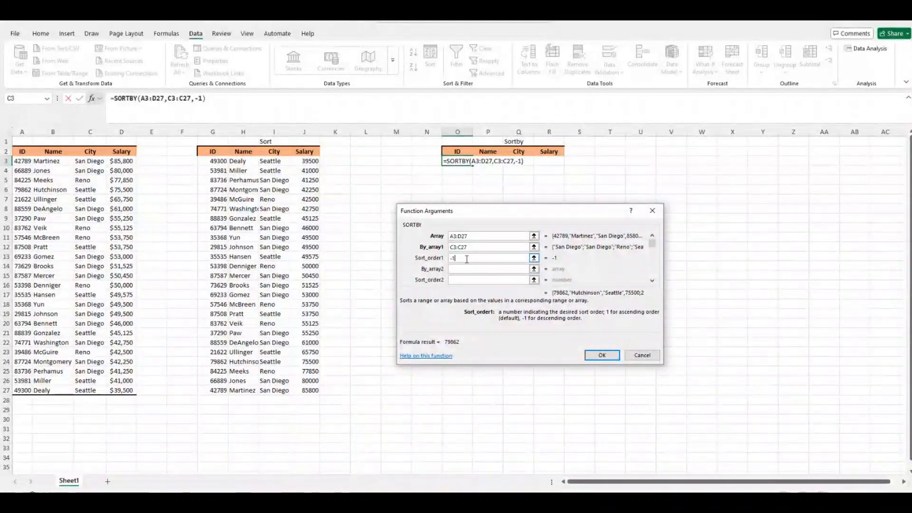
{"action": "key", "text": "BackSpace"}
{"action": "key", "text": "BackSpace"}
{"action": "type", "text": "1"}
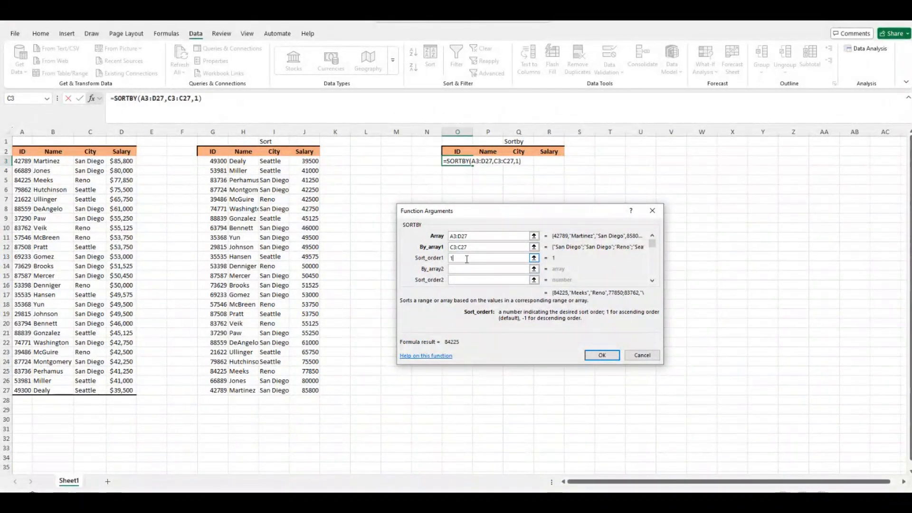
{"action": "left_click", "coordinate": [596, 355]}
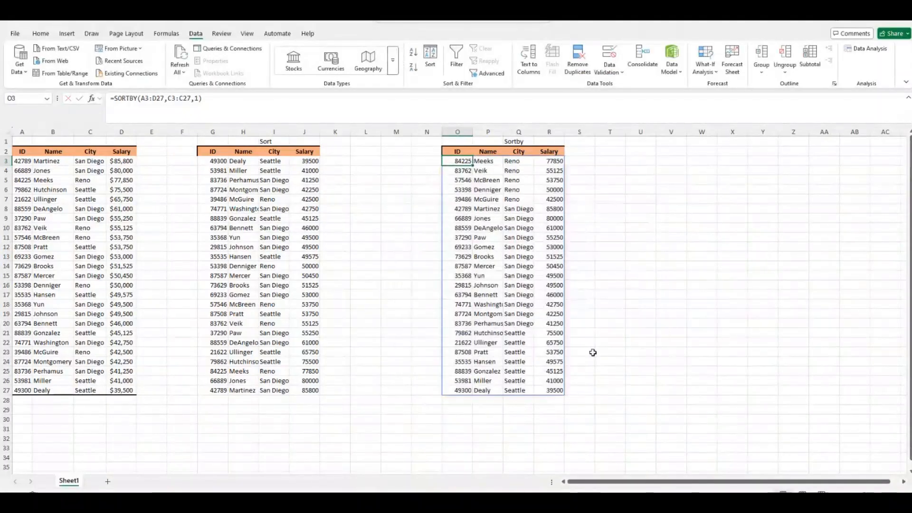
Check the City results in Q3:Q27, then reopen the SORTBY arguments for O3.
{"action": "left_click_drag", "start_coordinate": [517, 163], "coordinate": [524, 200]}
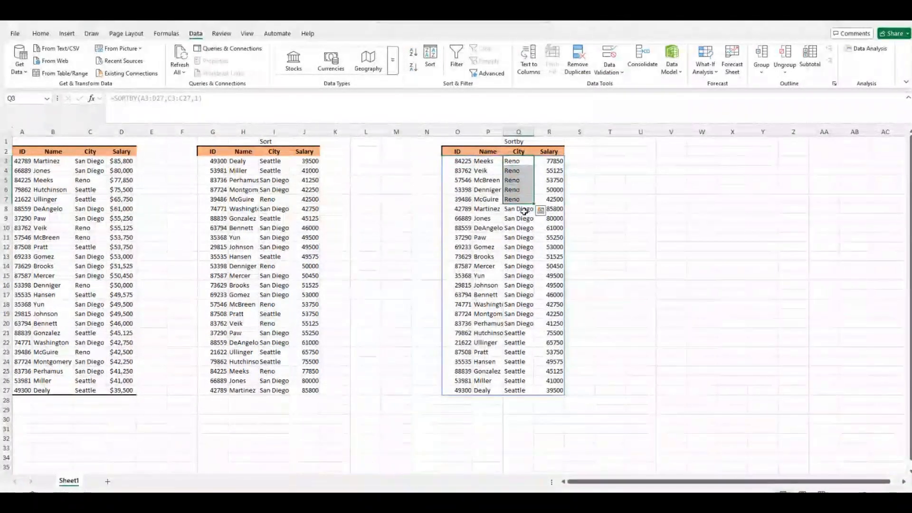
{"action": "left_click", "coordinate": [522, 163]}
{"action": "left_click_drag", "start_coordinate": [522, 163], "coordinate": [549, 391]}
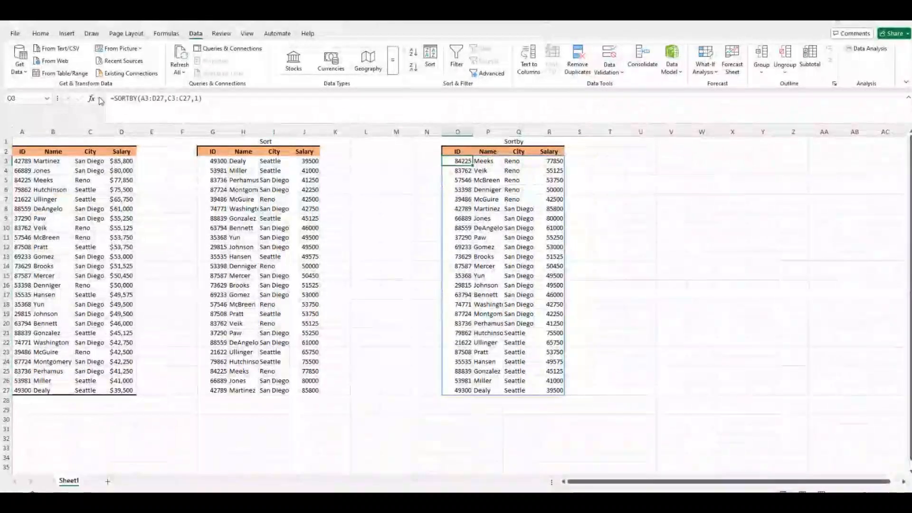
{"action": "key", "text": "shift+F3"}
{"action": "left_click", "coordinate": [473, 251]}
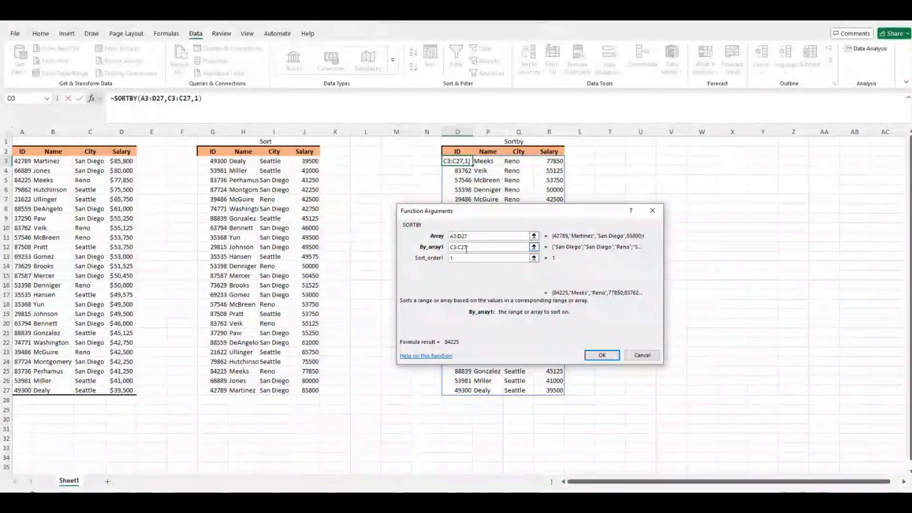
{"action": "key", "text": "Home"}
{"action": "type", "text": "{"}
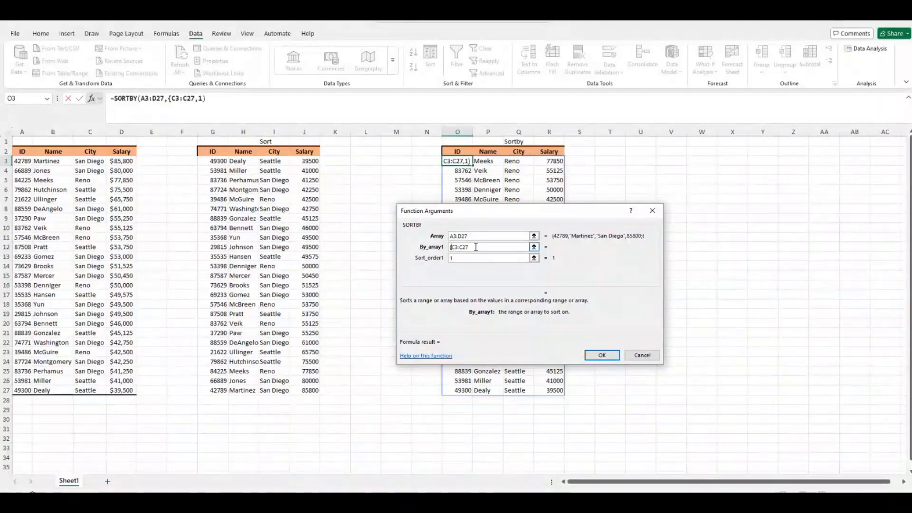
{"action": "left_click", "coordinate": [475, 247]}
{"action": "type", "text": ","}
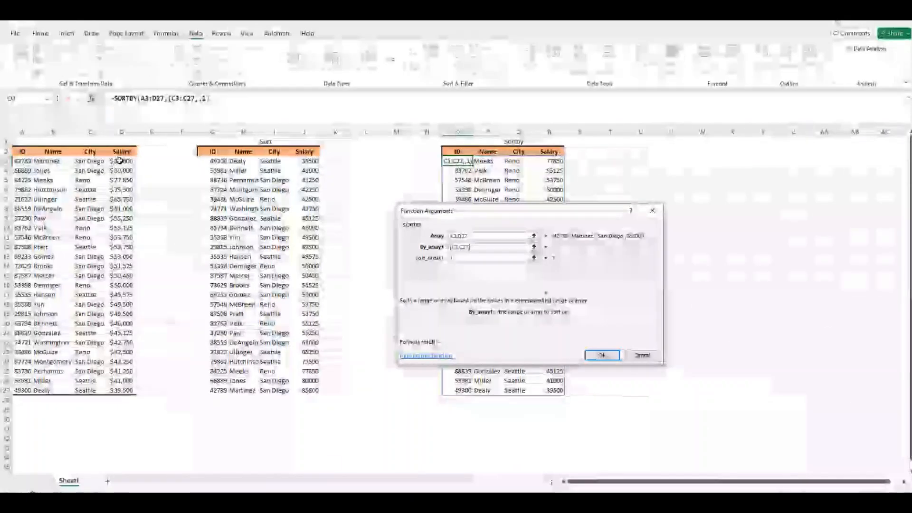
{"action": "left_click_drag", "start_coordinate": [118, 164], "coordinate": [132, 394]}
{"action": "type", "text": "}"}
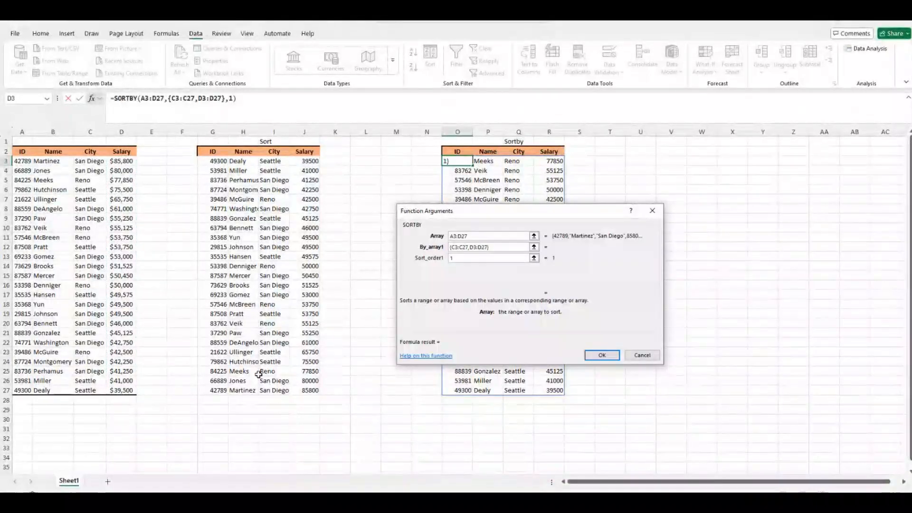
{"action": "key", "text": "Tab"}
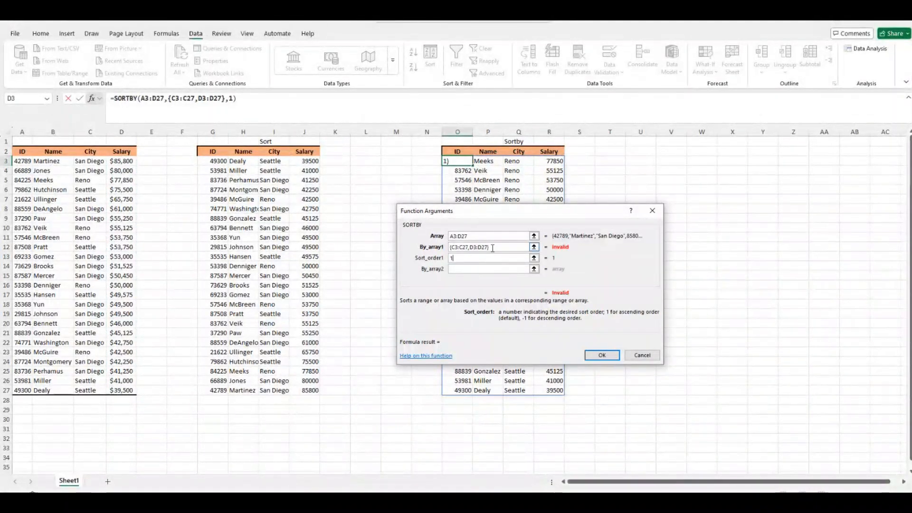
{"action": "left_click", "coordinate": [493, 248]}
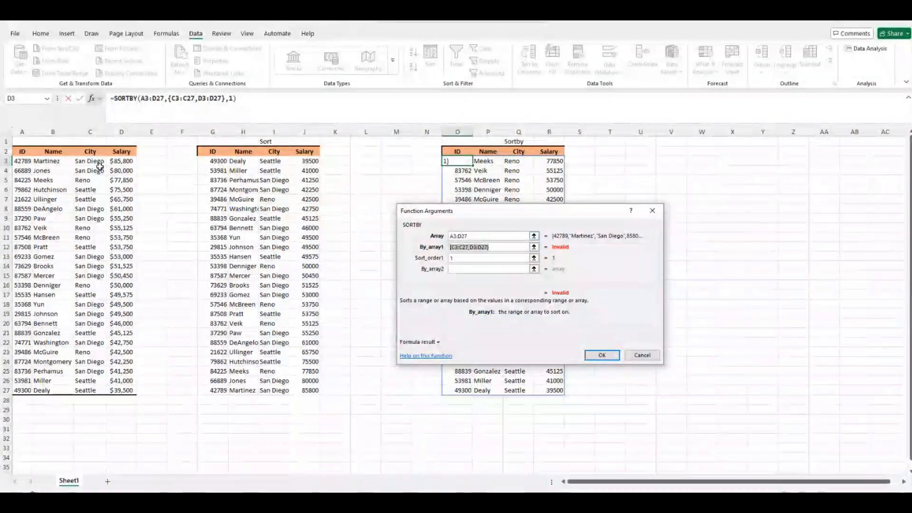
{"action": "left_click_drag", "start_coordinate": [90, 162], "coordinate": [101, 389]}
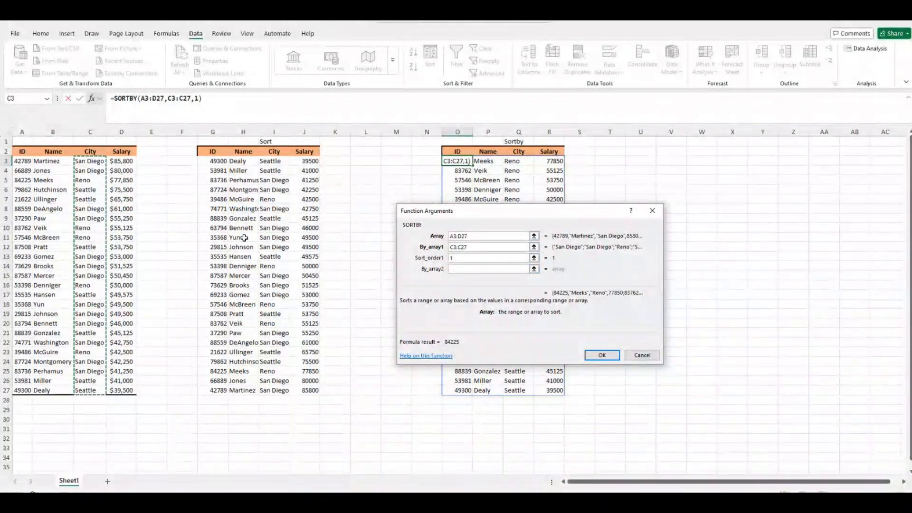
Add Salary D3:D27 as the second sort key with order -1 and confirm.
{"action": "left_click", "coordinate": [457, 269]}
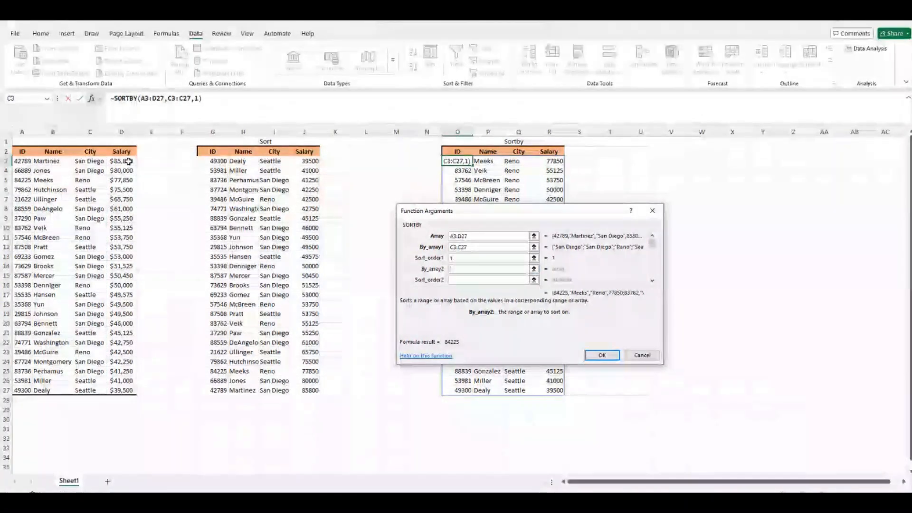
{"action": "left_click_drag", "start_coordinate": [122, 161], "coordinate": [127, 392]}
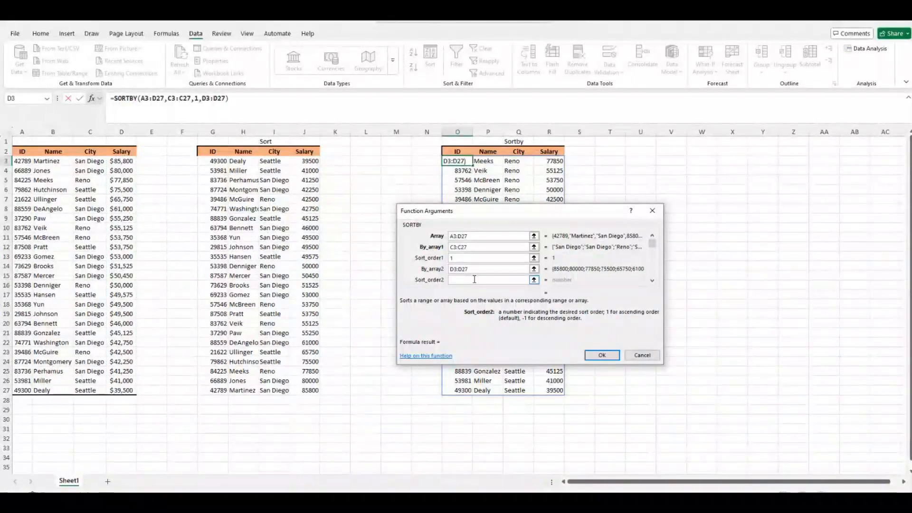
{"action": "type", "text": "-1"}
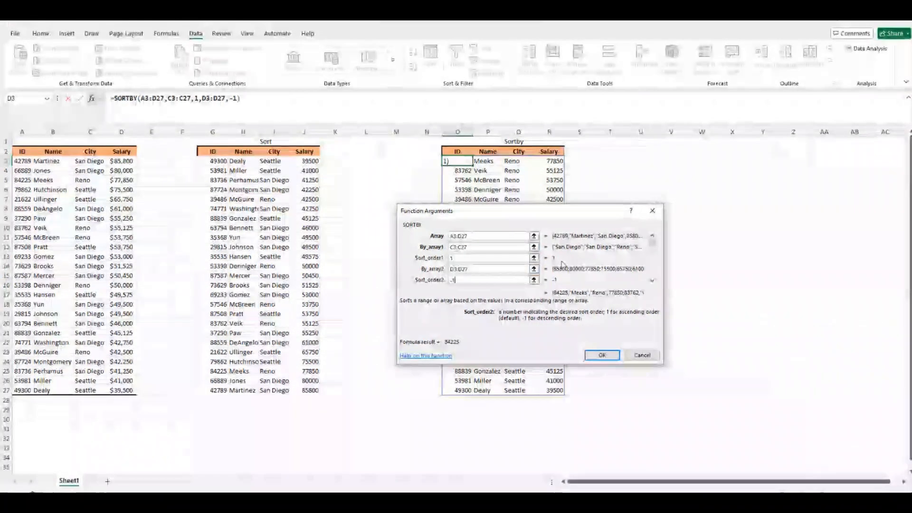
{"action": "left_click", "coordinate": [603, 355]}
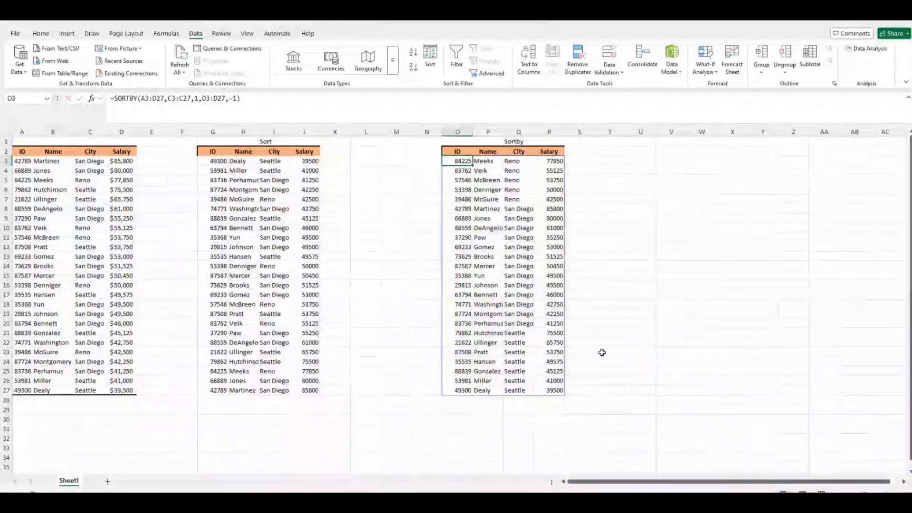
{"action": "left_click", "coordinate": [517, 162]}
{"action": "left_click", "coordinate": [463, 162]}
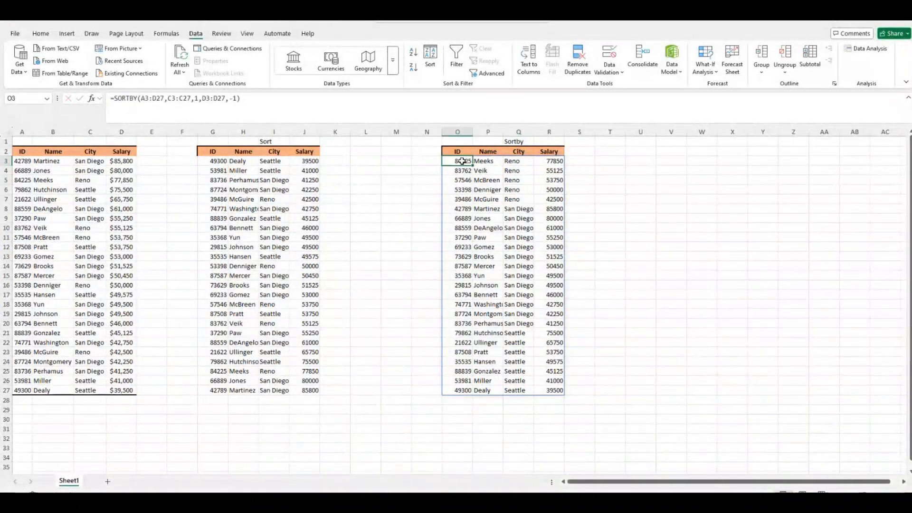
{"action": "left_click_drag", "start_coordinate": [517, 161], "coordinate": [553, 201]}
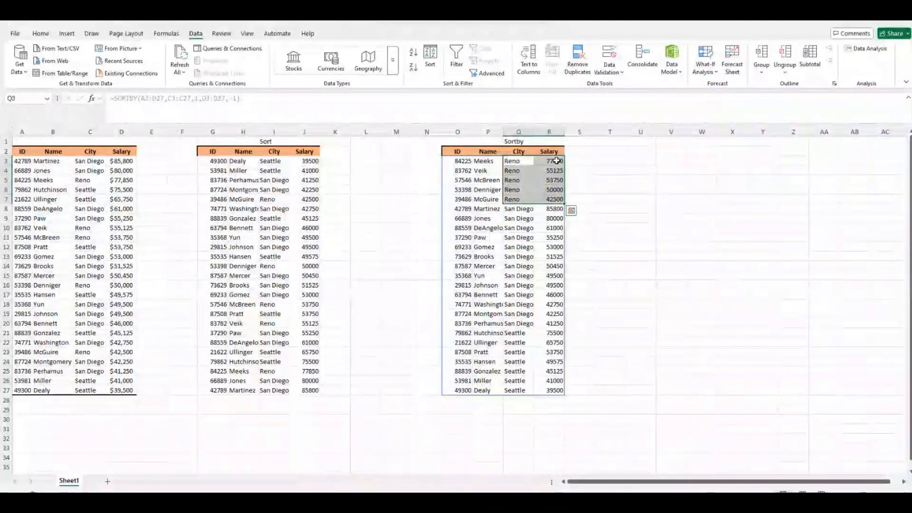
{"action": "left_click", "coordinate": [557, 161]}
{"action": "left_click_drag", "start_coordinate": [557, 161], "coordinate": [538, 391]}
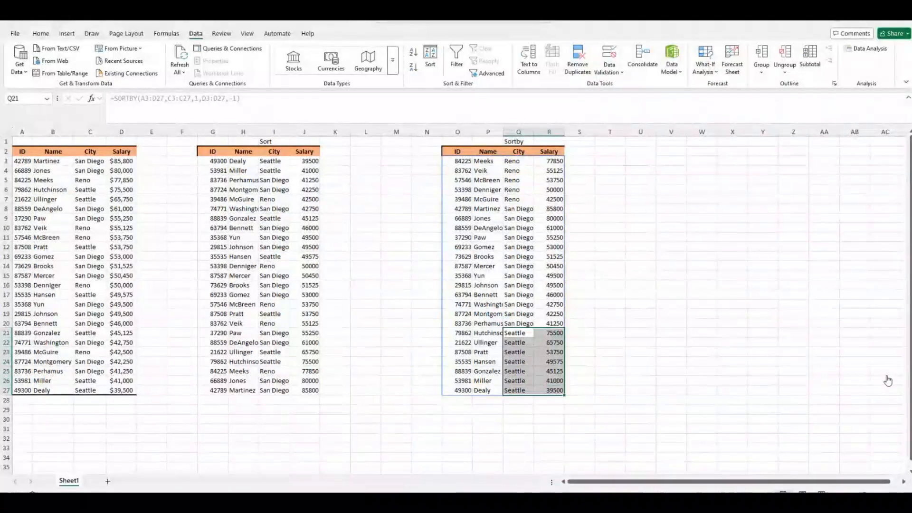
{"action": "left_click", "coordinate": [662, 219]}
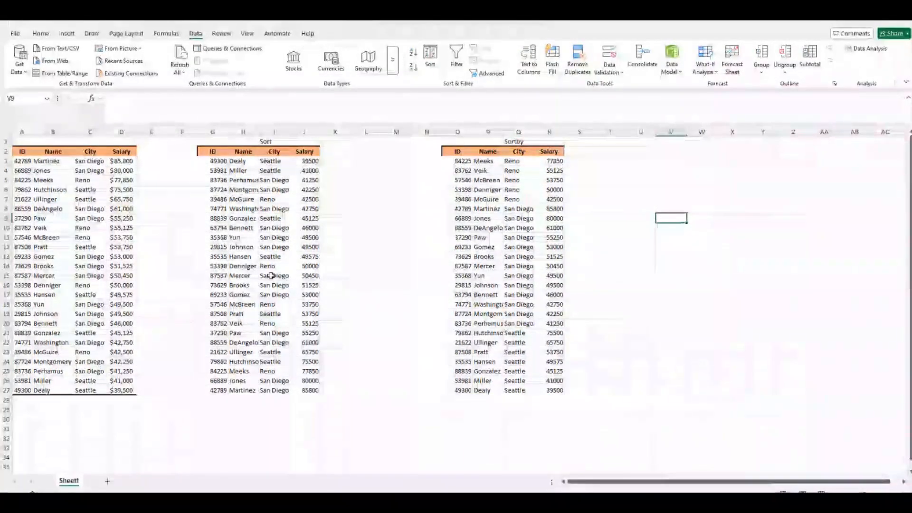